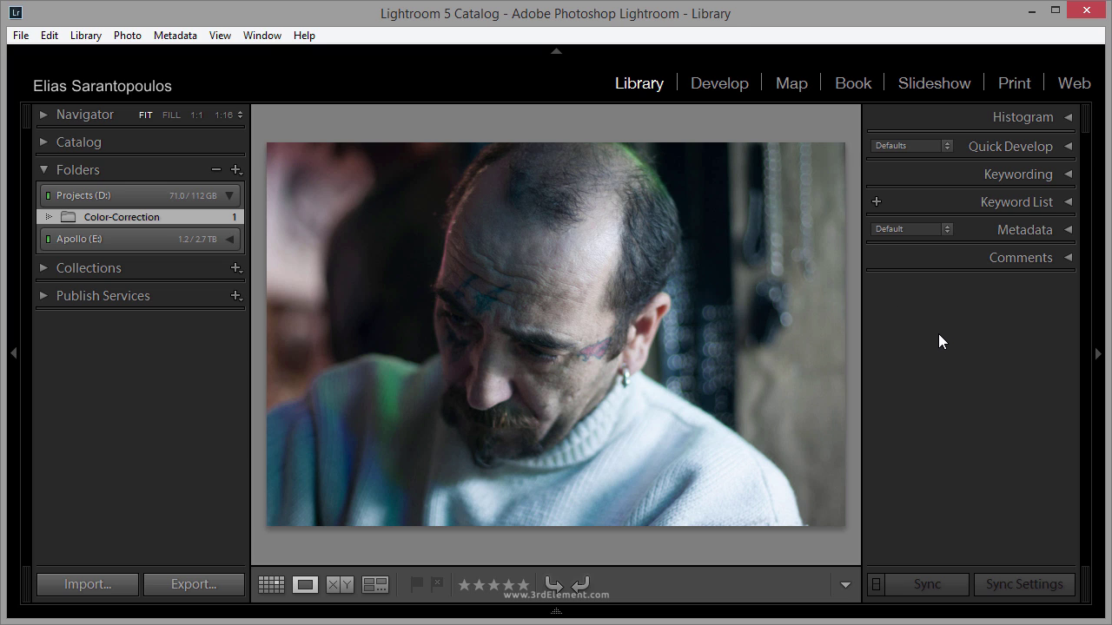
Switch to the Develop module and expand the Histogram and Basic panels.
key(d)
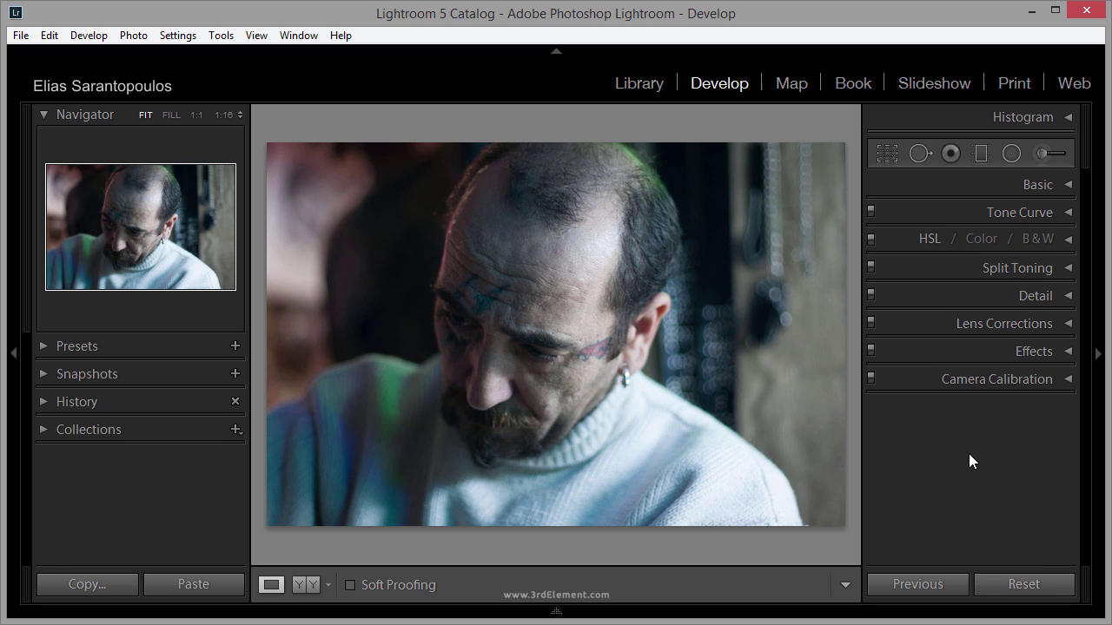
click(1018, 119)
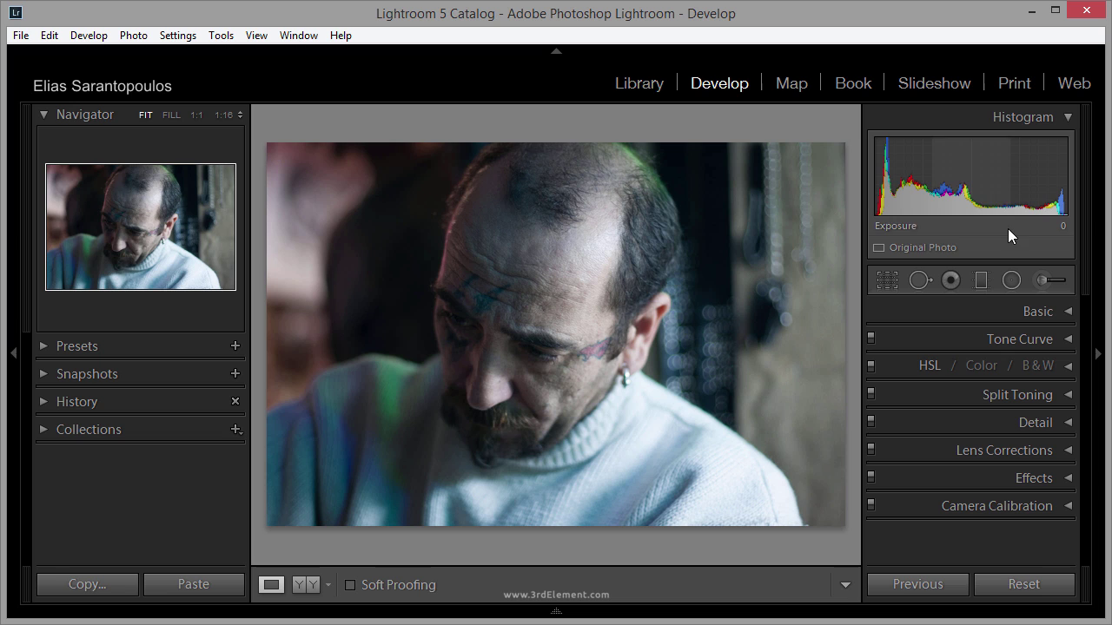
click(1041, 311)
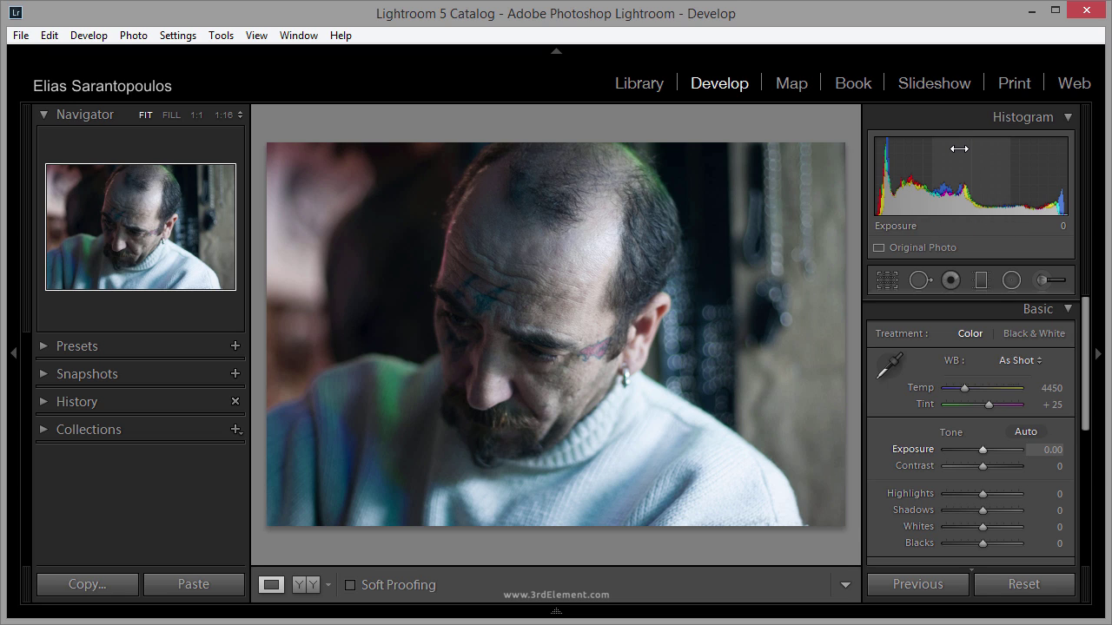
Turn on Show Clipping Indicators from the histogram's right-click menu.
right_click(958, 148)
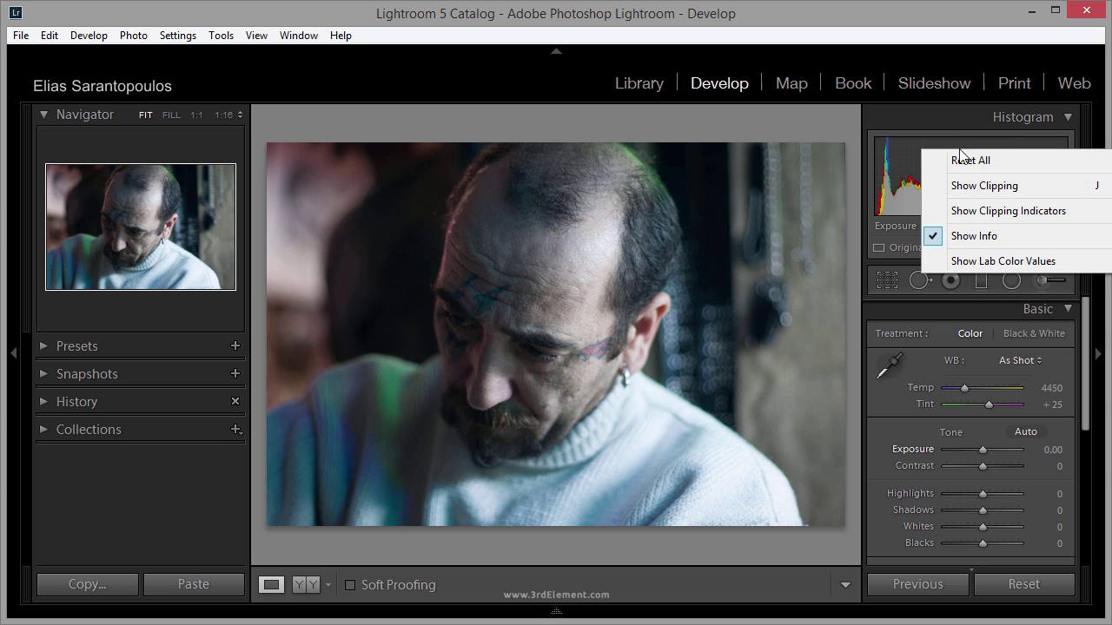
click(986, 212)
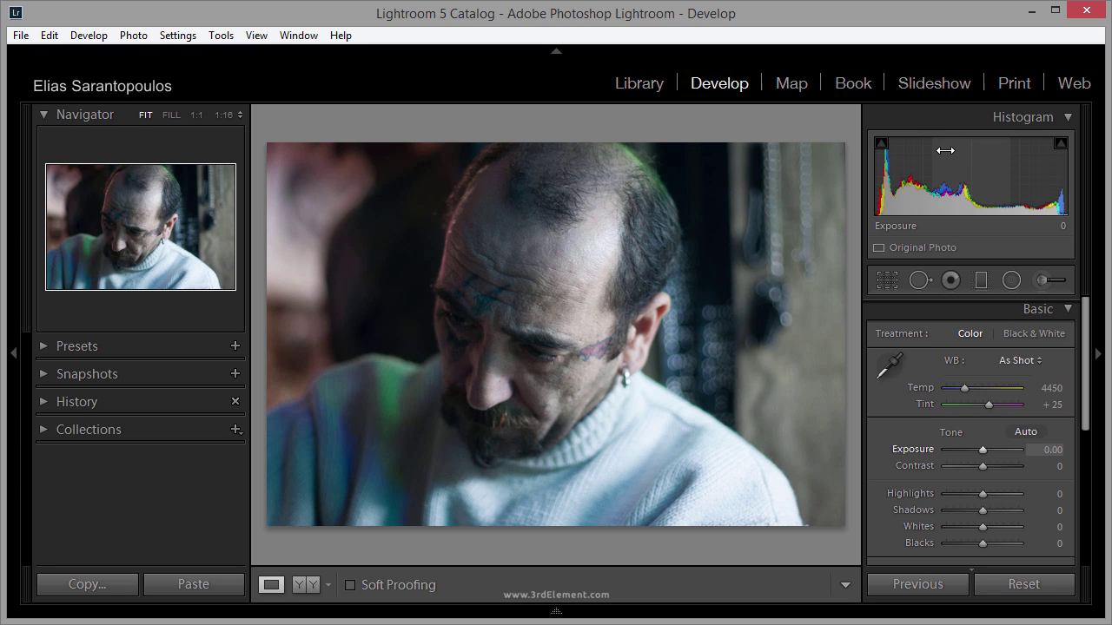
right_click(880, 146)
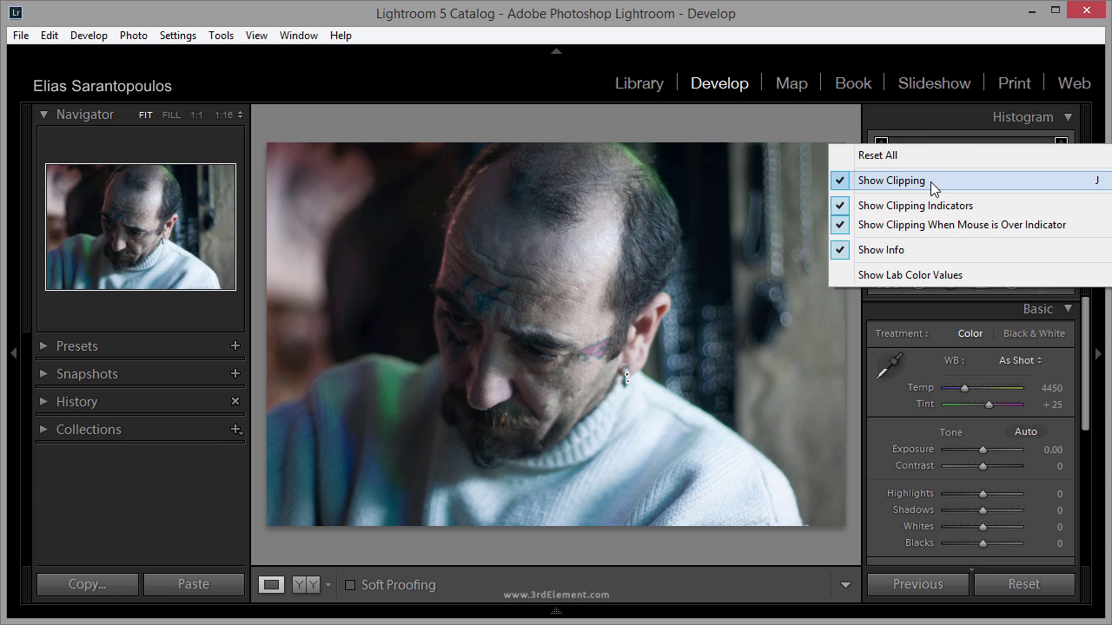
click(767, 124)
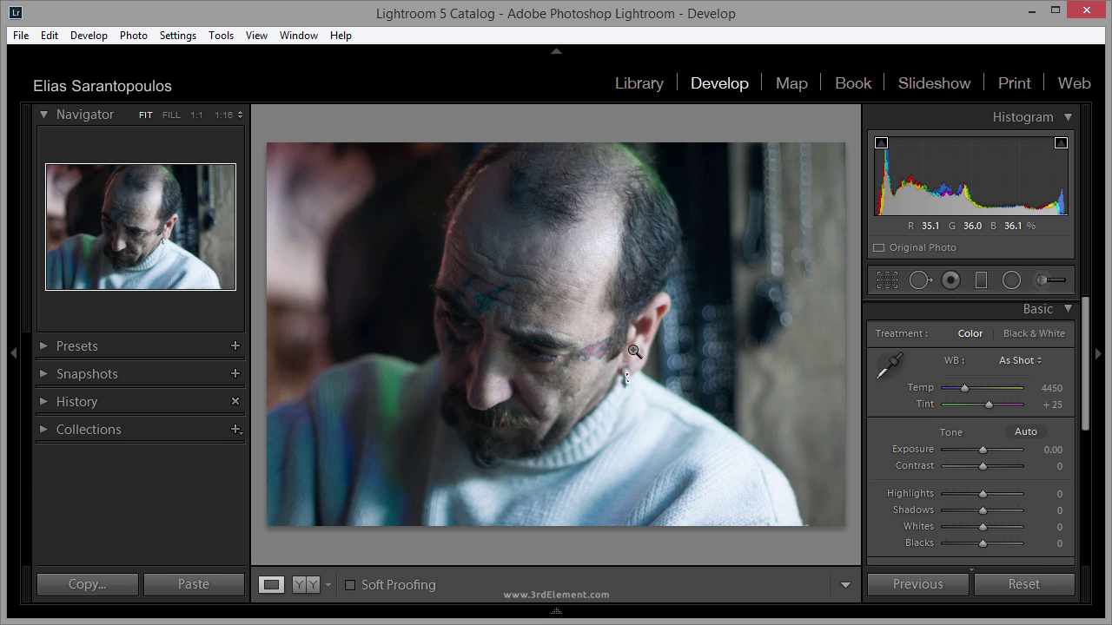
click(626, 379)
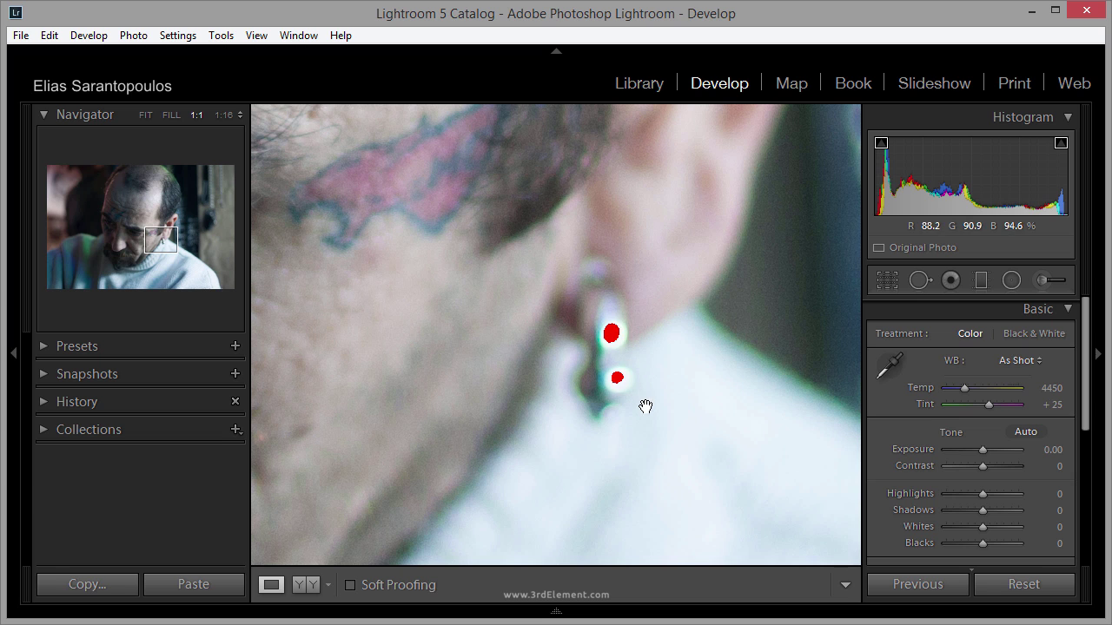
click(663, 369)
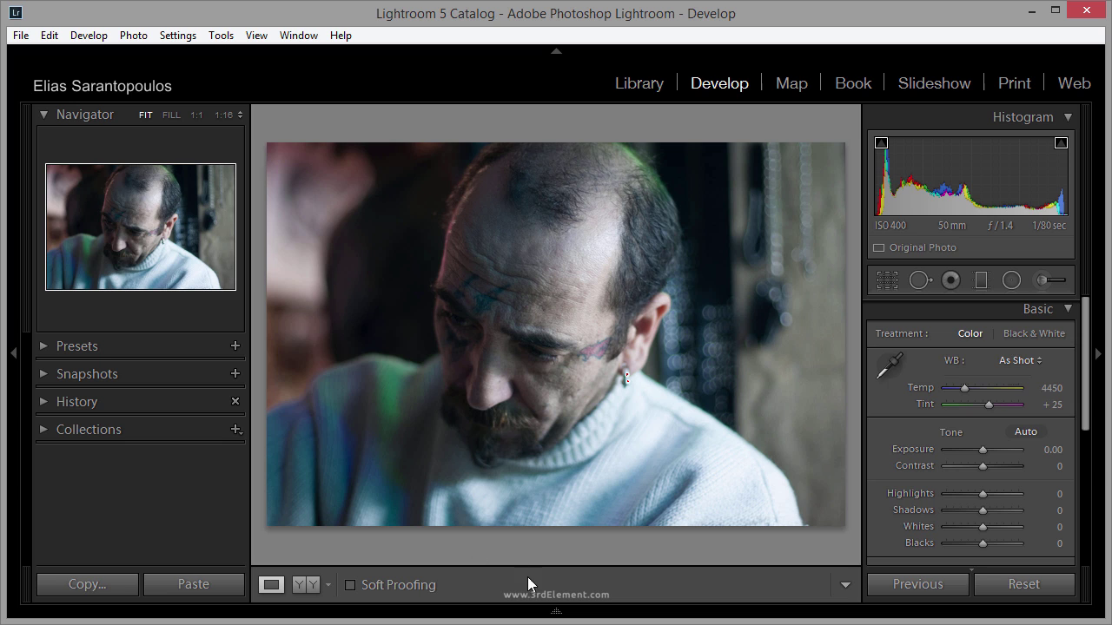
Show the filmstrip and create a virtual copy of the portrait from its thumbnail.
click(556, 612)
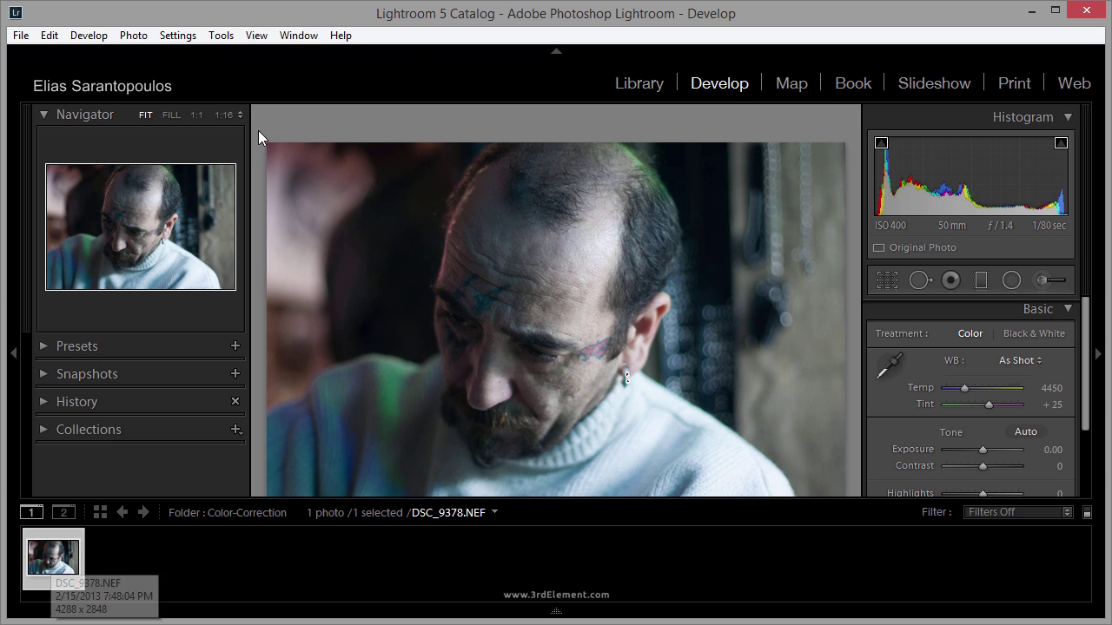
click(133, 35)
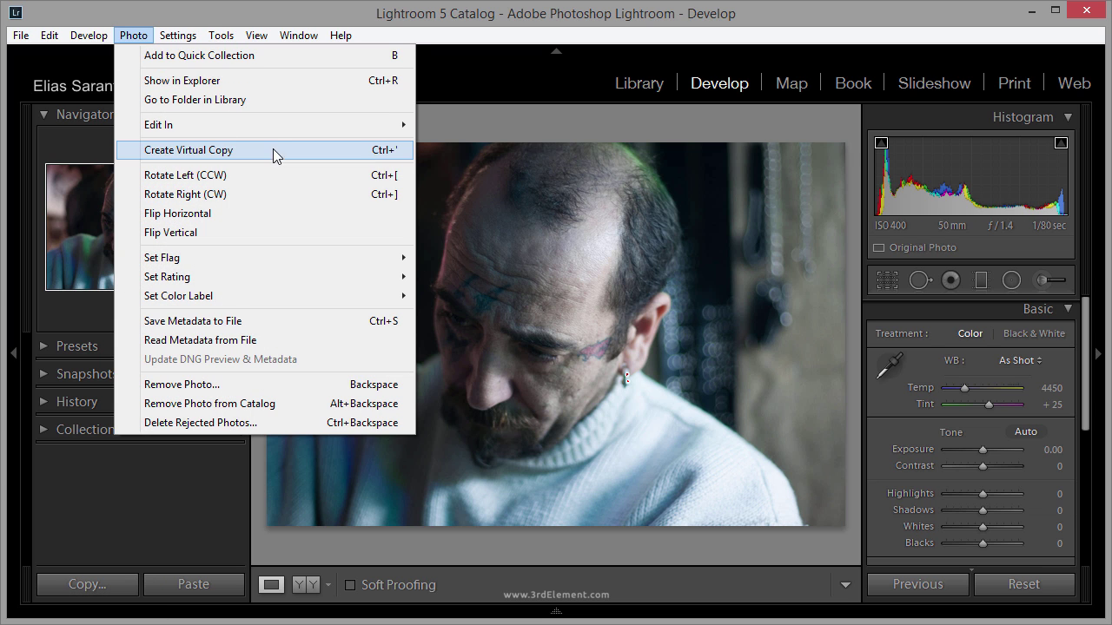
click(141, 13)
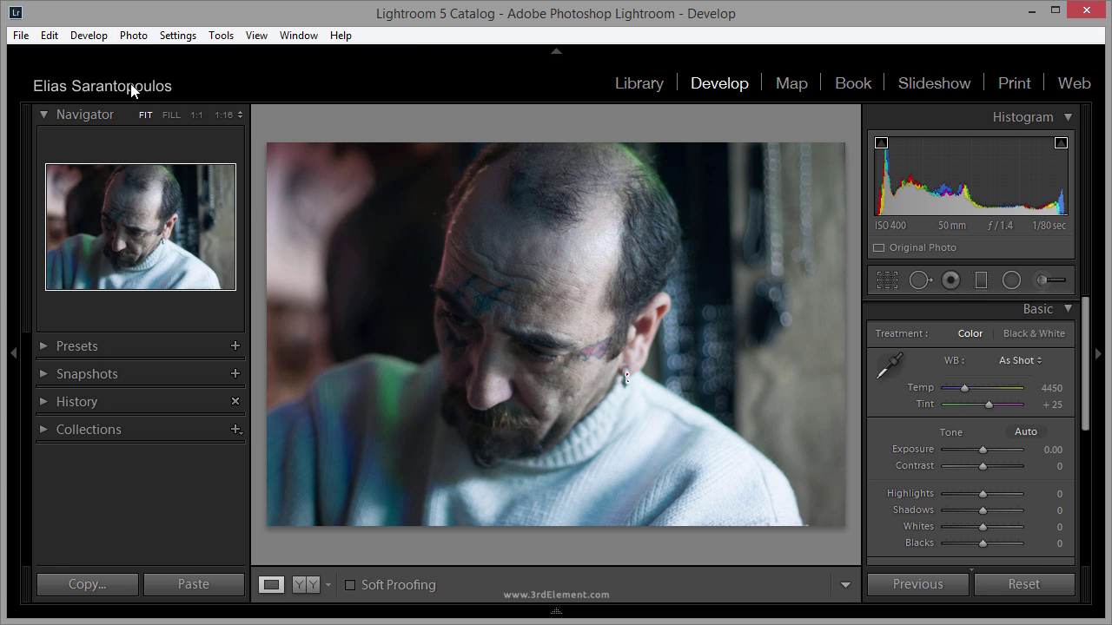
mouse_move(556, 611)
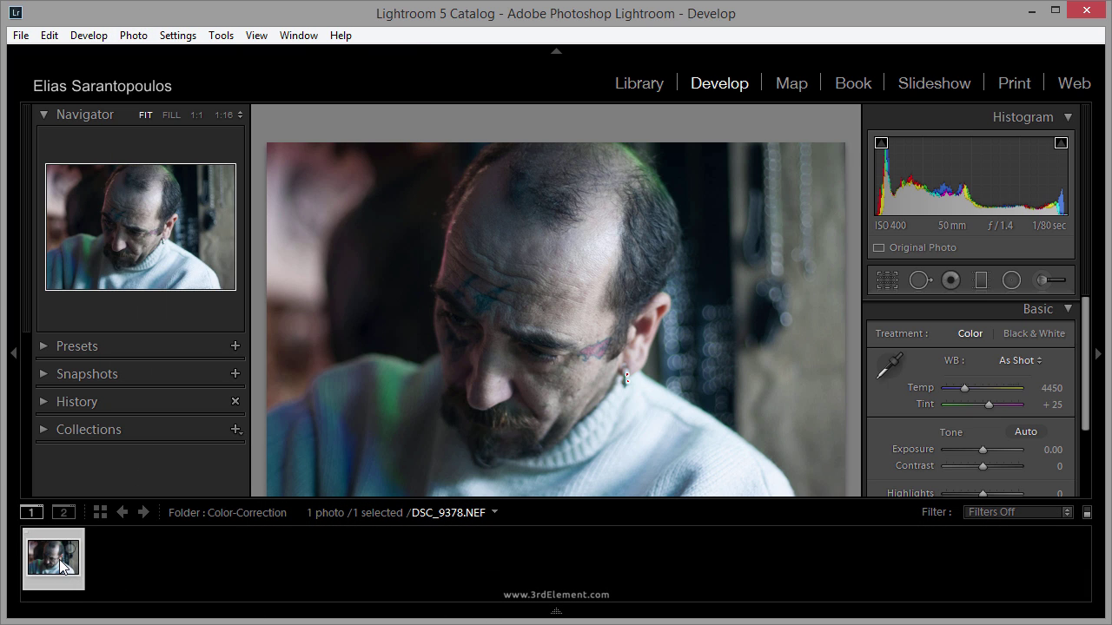
right_click(57, 567)
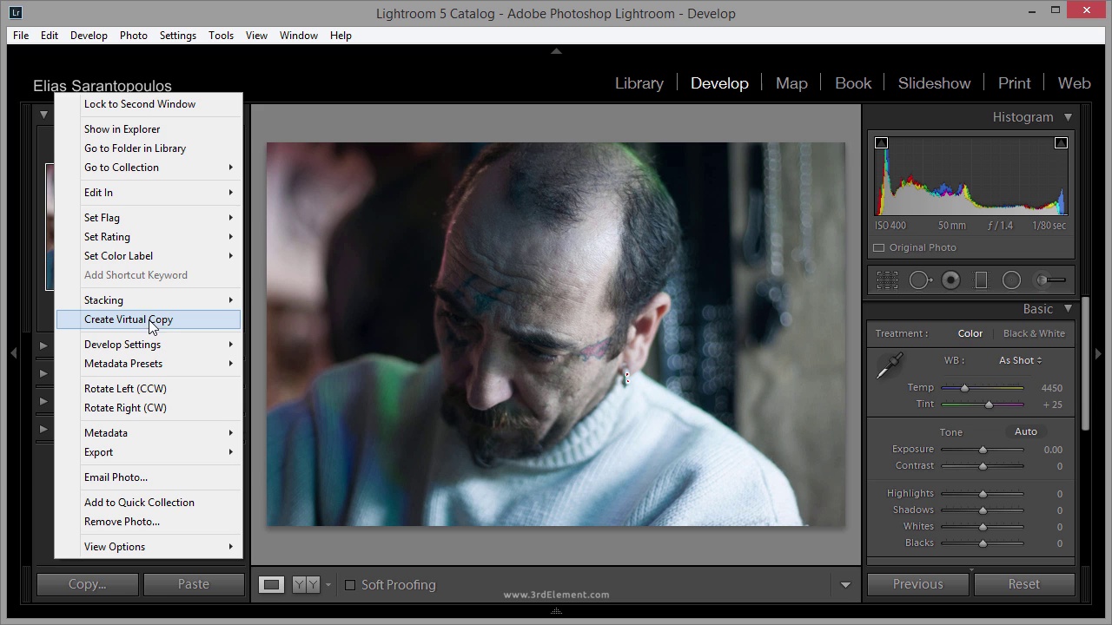
click(193, 321)
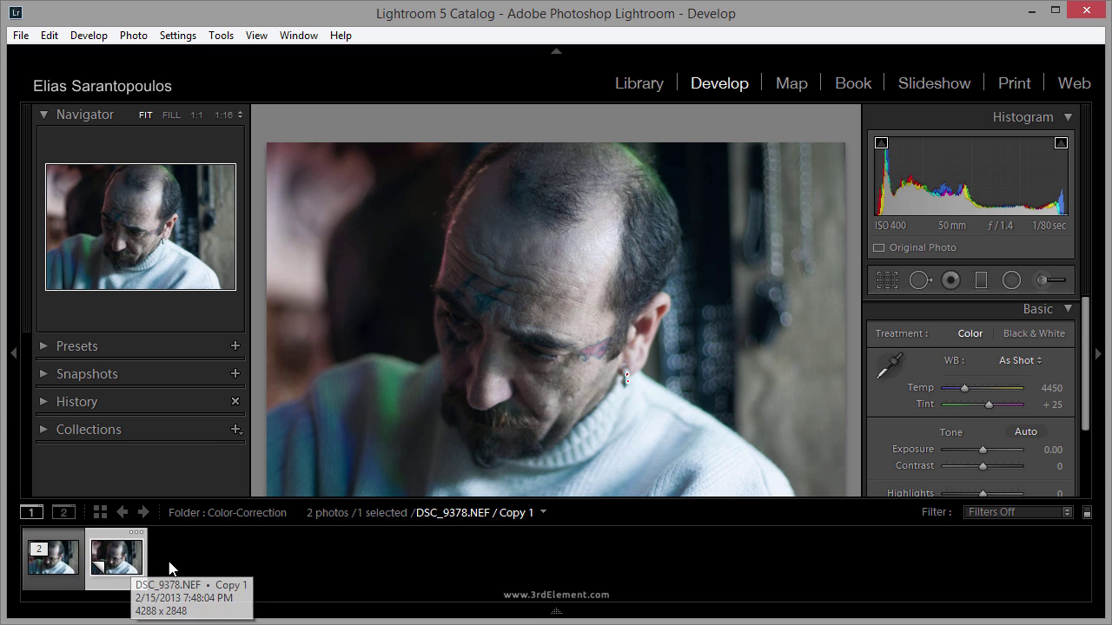
Switch between the original and Copy 1 thumbnails, ending on Copy 1.
click(49, 567)
click(128, 560)
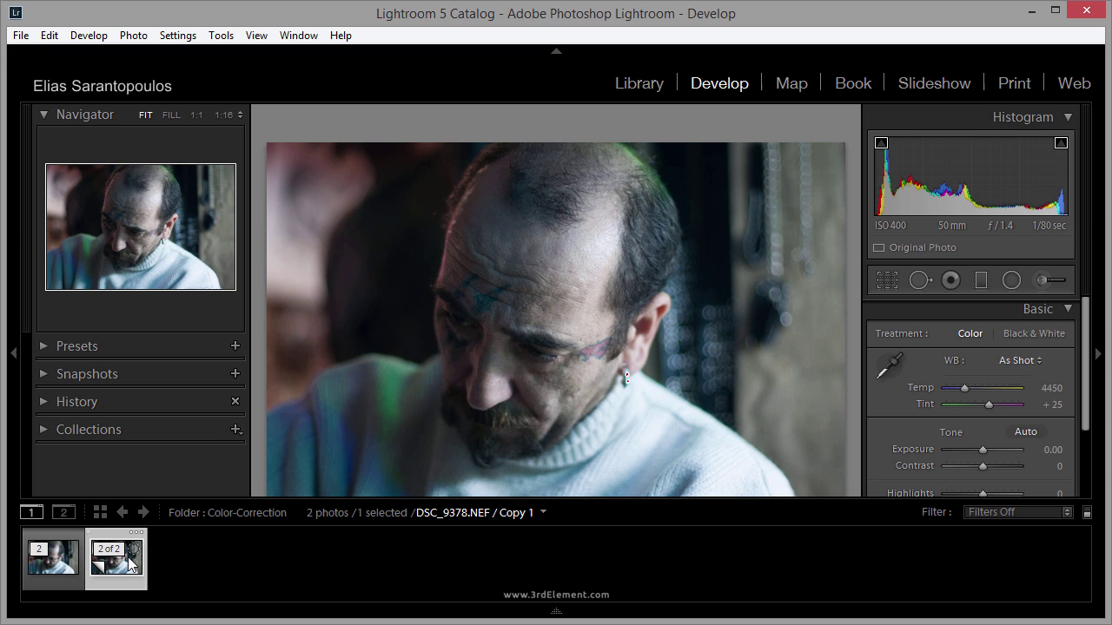
click(57, 578)
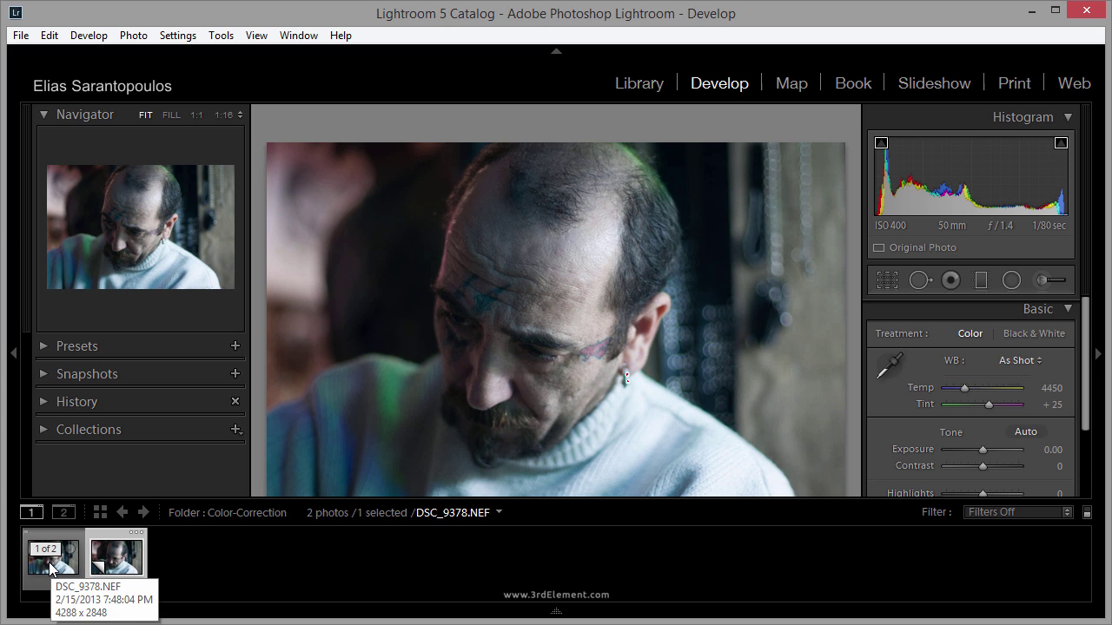
key(Right)
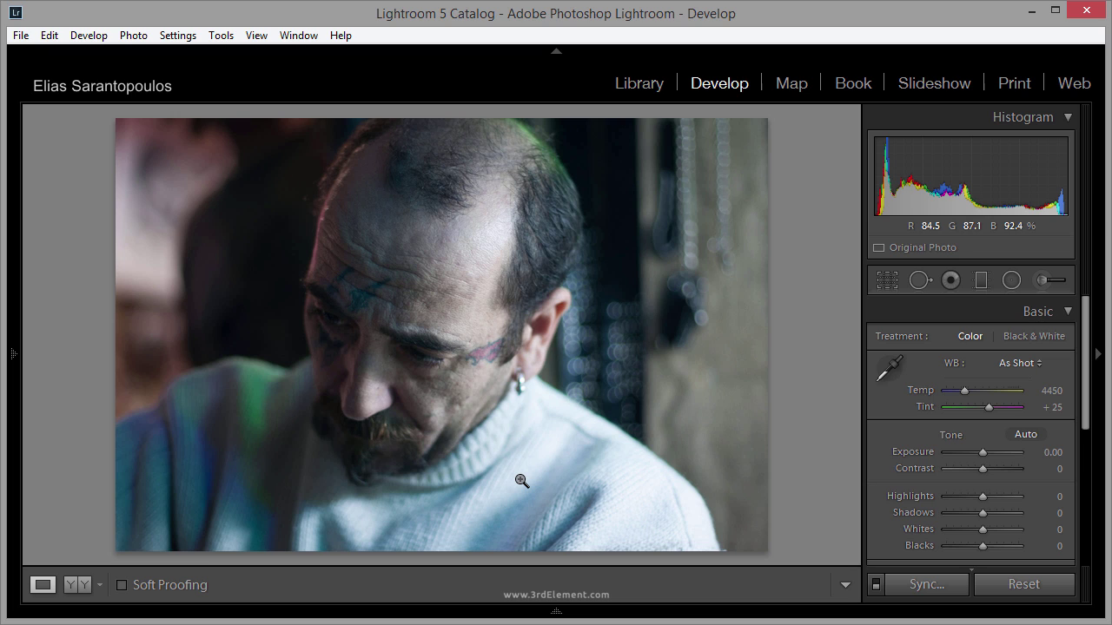
Pick up the White Balance Selector and make the Temp value editable.
click(889, 366)
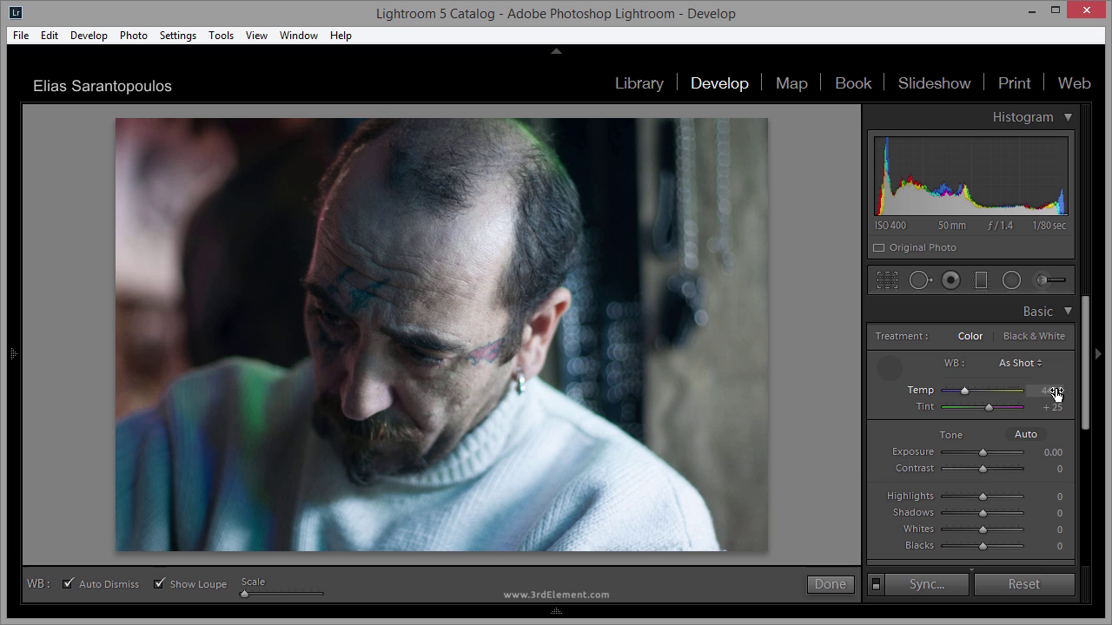
click(1056, 392)
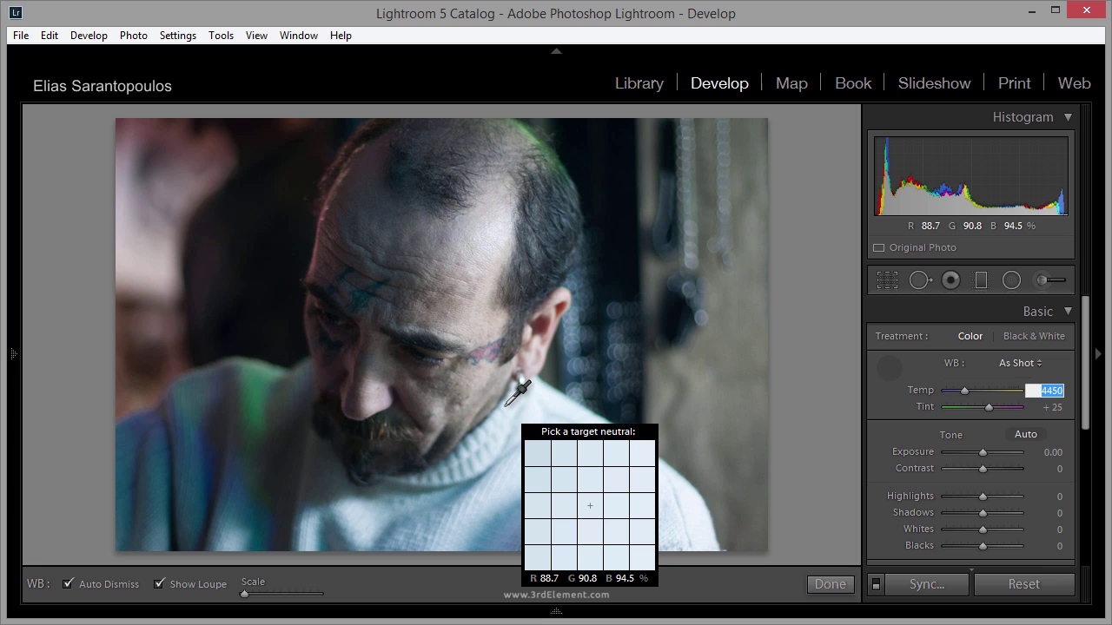
Set a custom Temp of 4800, then nudge it upward toward 5500.
text(4800)
key(Return)
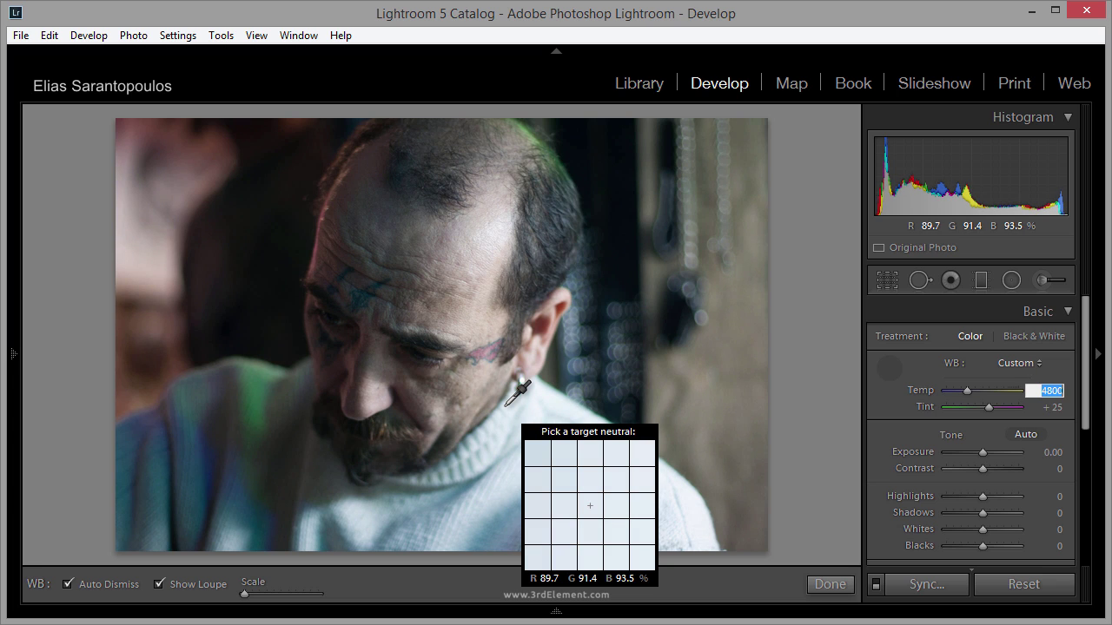
key(Up)
key(Up)
key(Up)
key(Up)
key(Up)
key(Up)
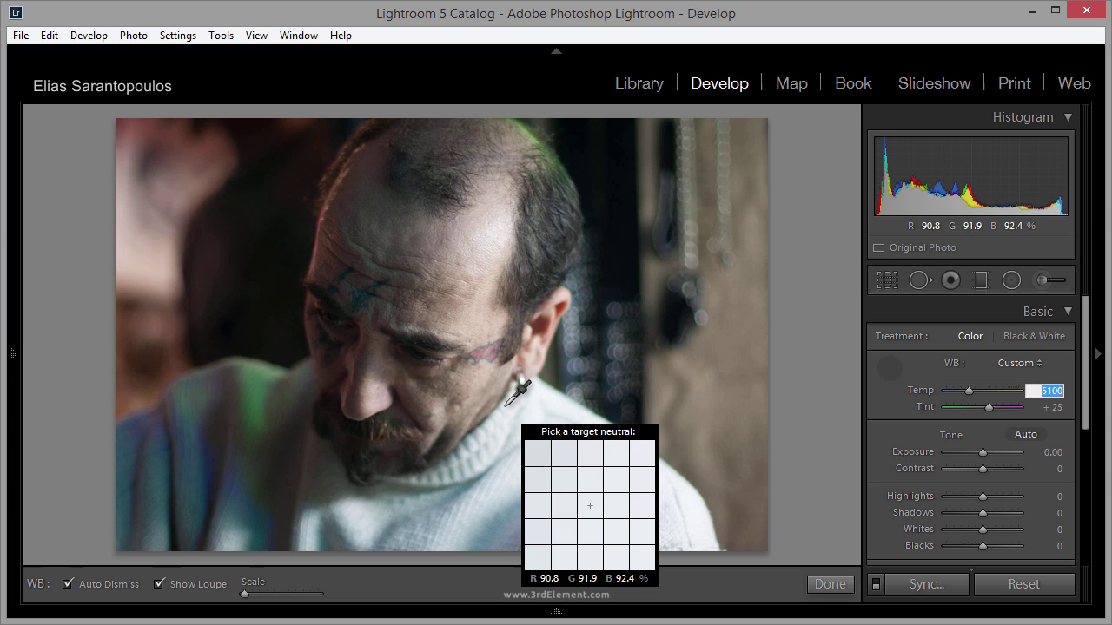
key(Up)
key(Up)
key(Up)
key(Up)
key(Up)
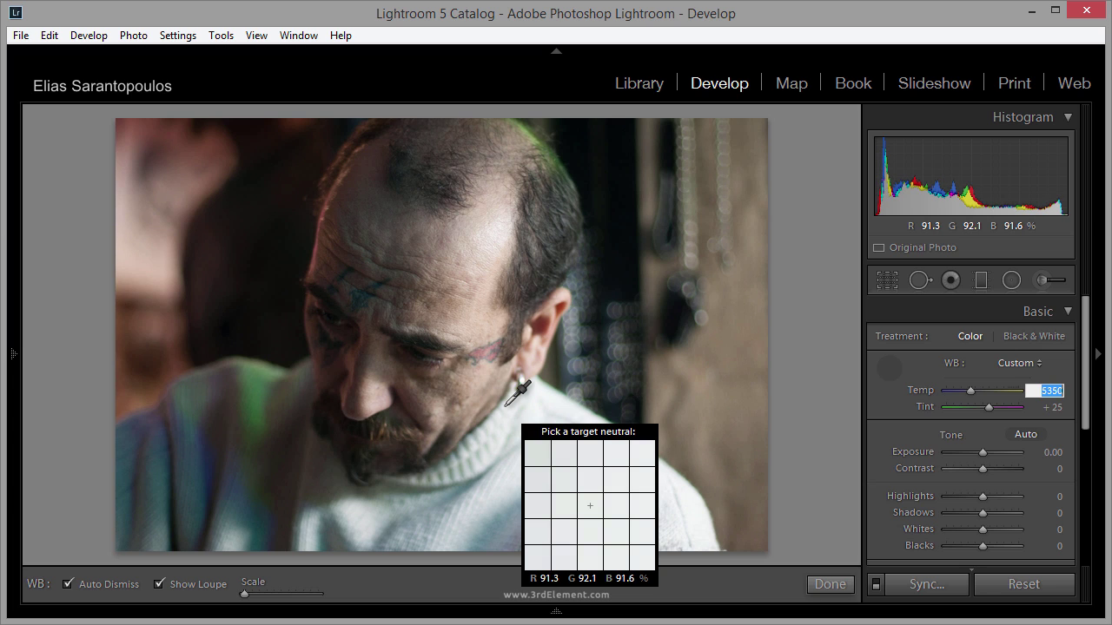
key(Up)
key(Up)
key(Up)
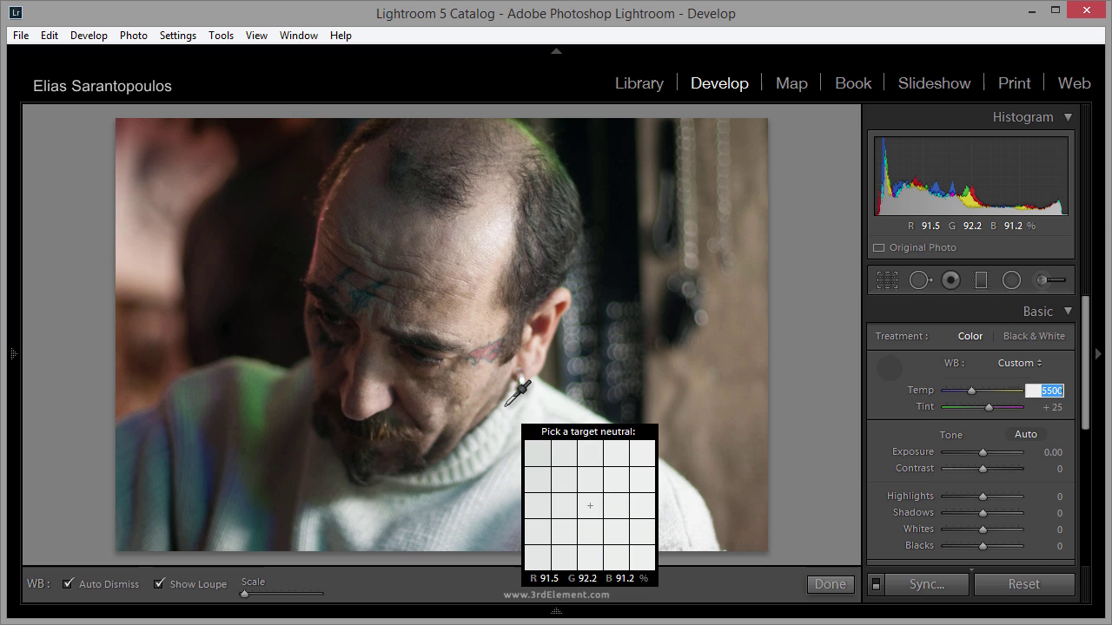
Dismiss the white-balance eyedropper and turn on clipping warnings for the photo.
key(Escape)
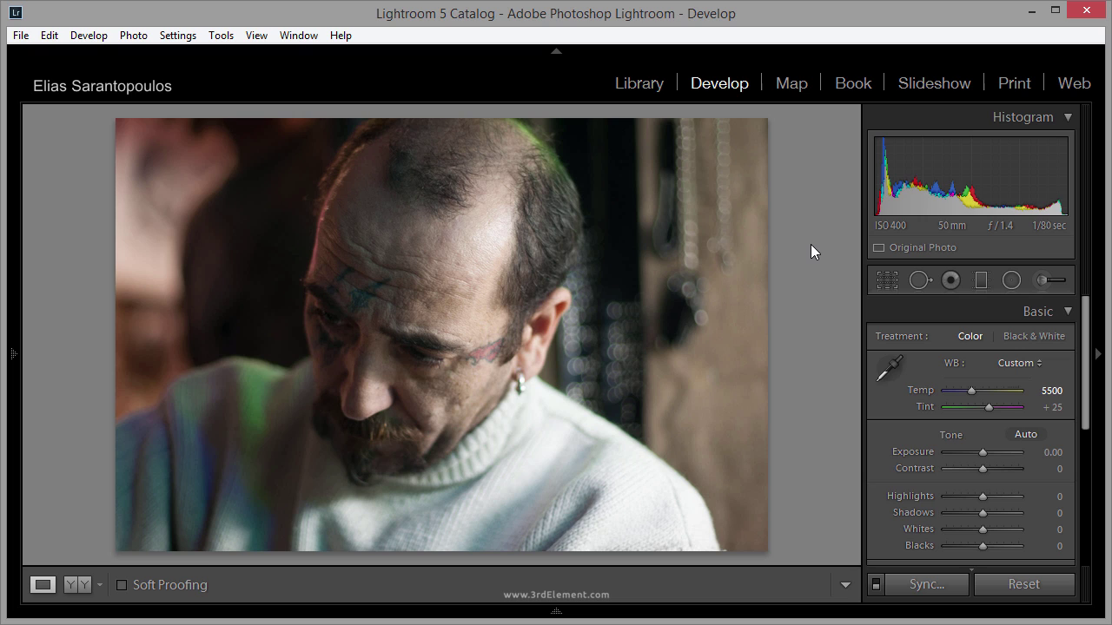
key(y)
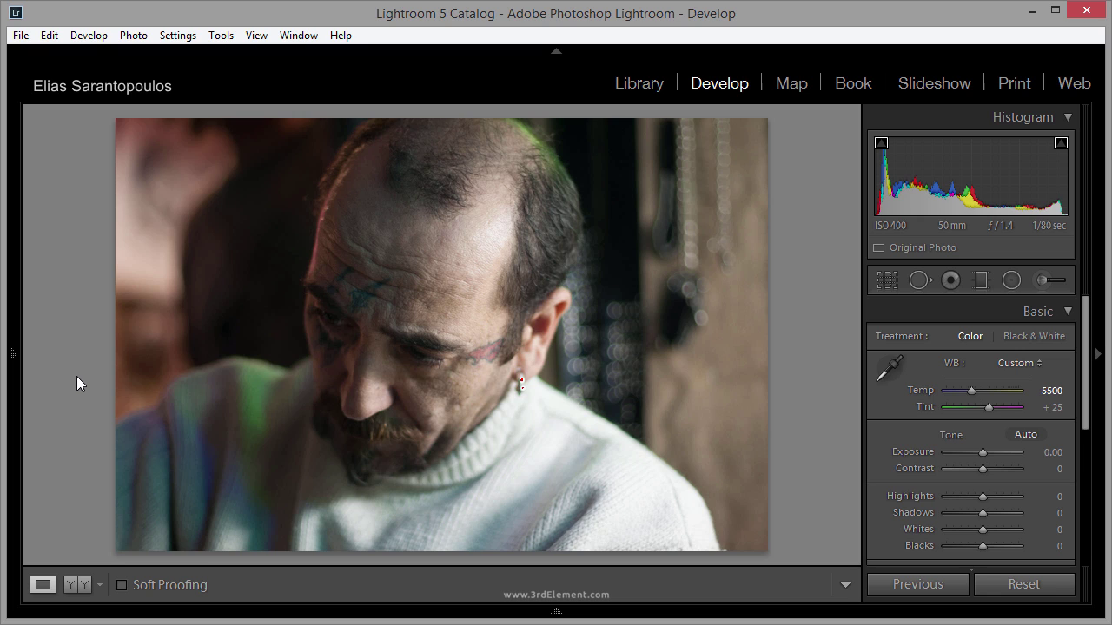
click(520, 379)
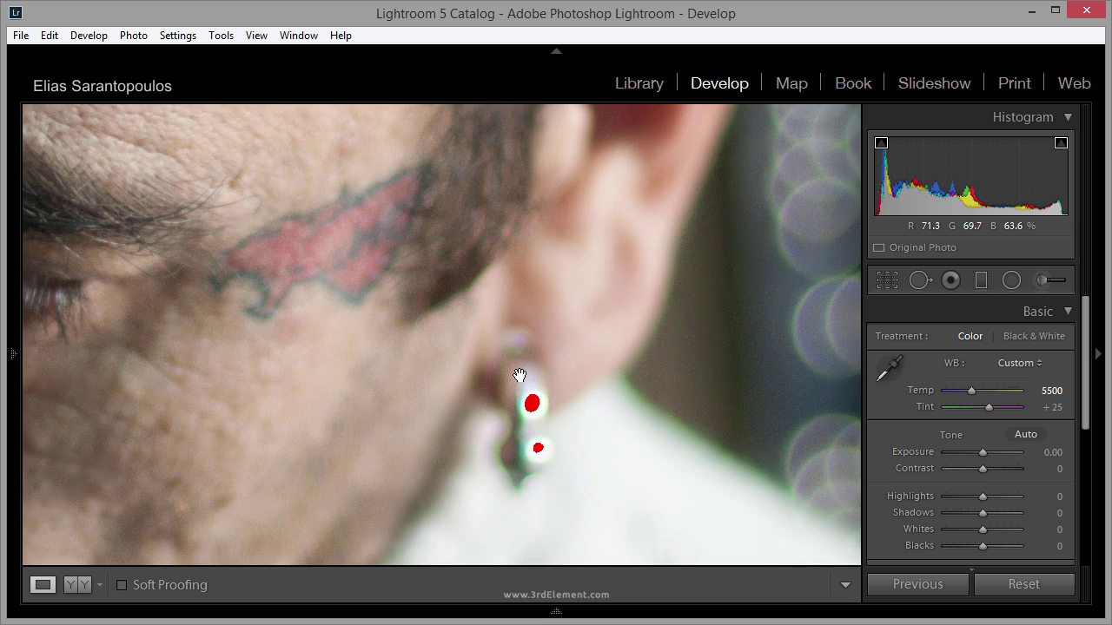
click(594, 385)
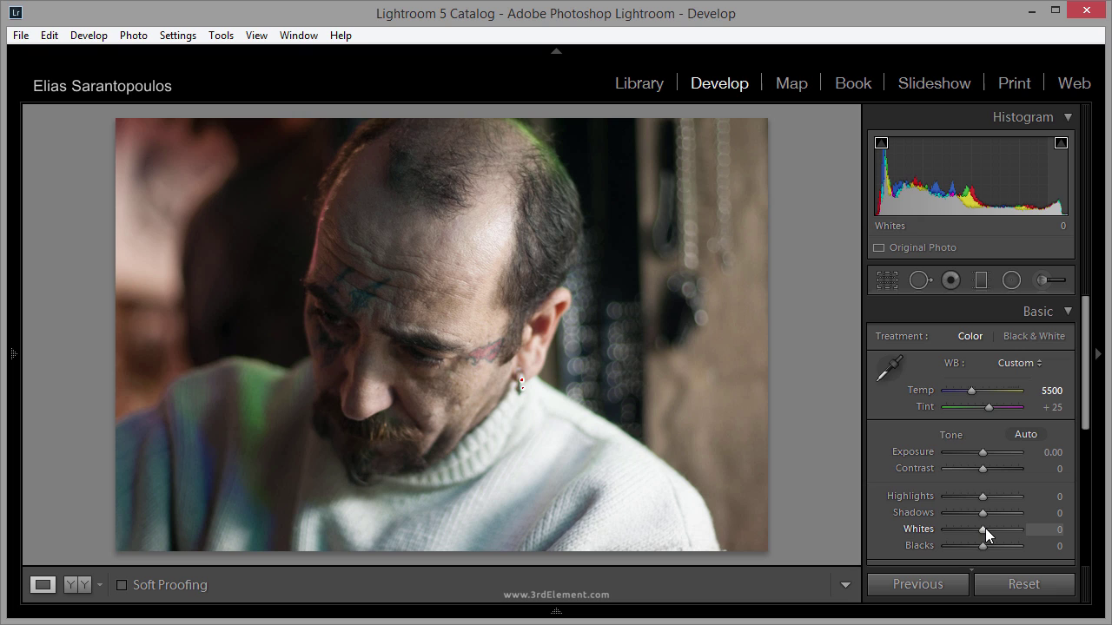
Alt-drag Whites to +43 while previewing highlight clipping, checking the histogram menu.
key(alt)
drag(983, 531, 999, 529)
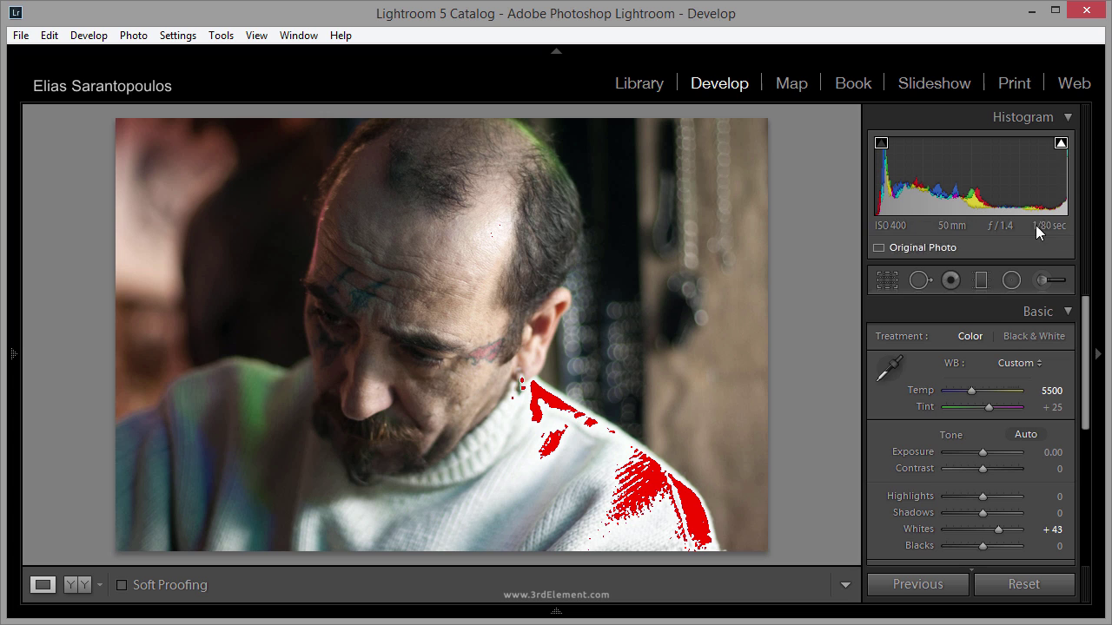
right_click(1060, 149)
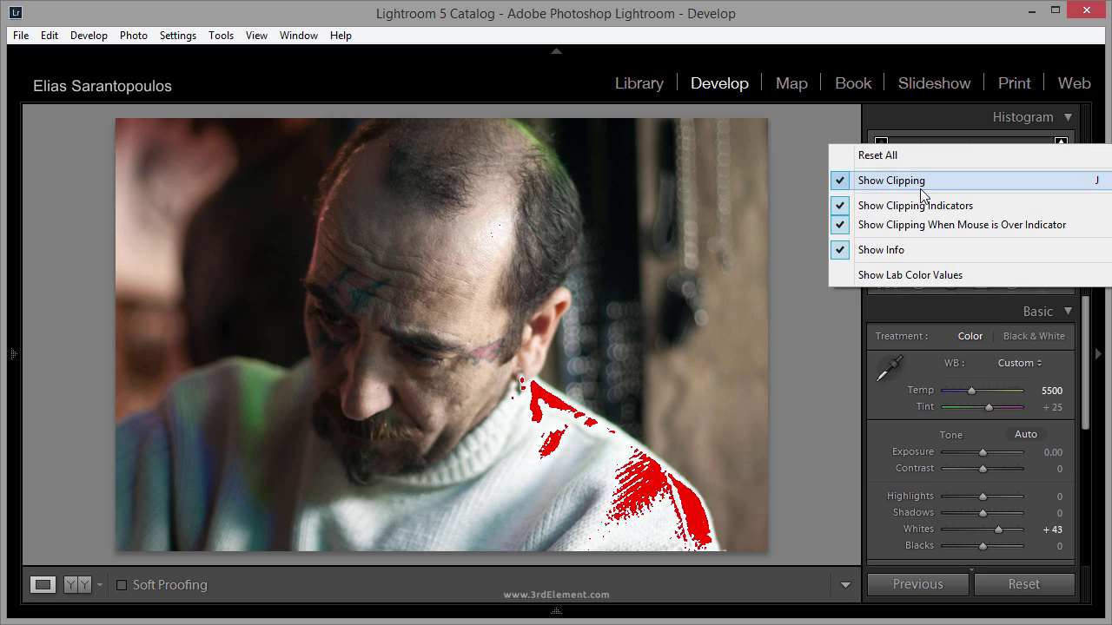
click(809, 17)
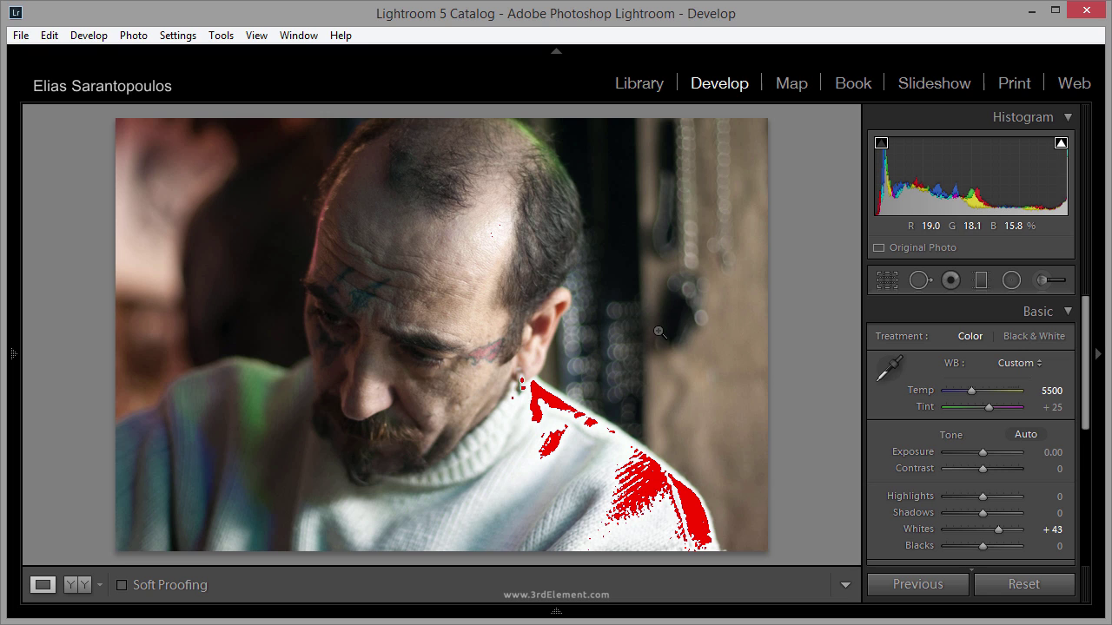
Lower Whites to −9 with arrow keys while sampling the sweater, then dismiss the eyedropper.
click(894, 372)
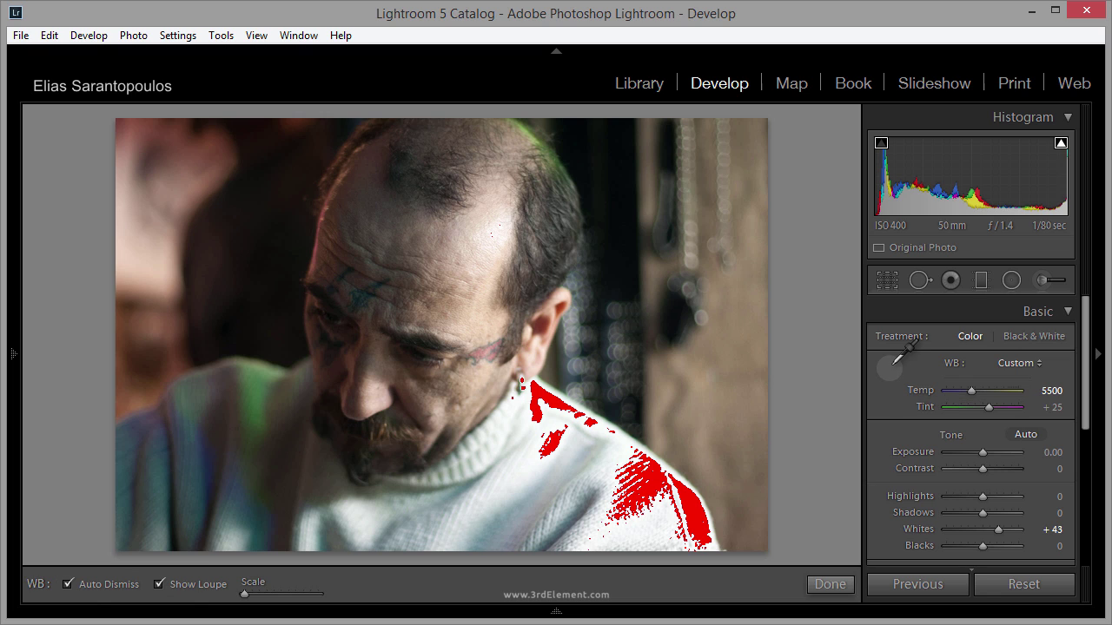
click(1055, 530)
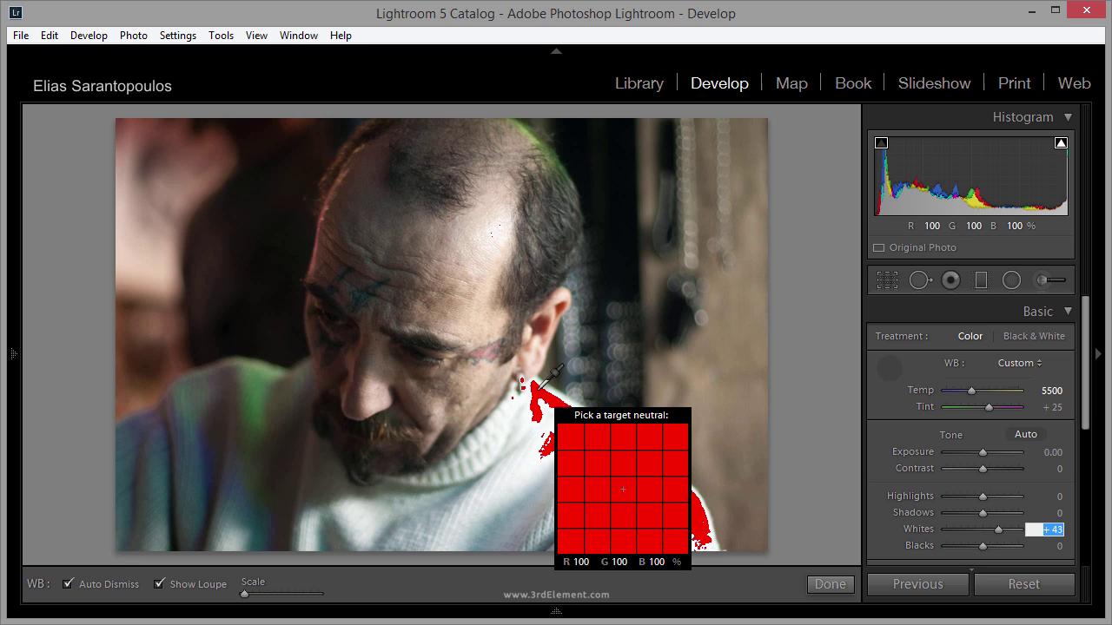
key(Down)
key(Down)
key(Down)
key(Down)
key(Down)
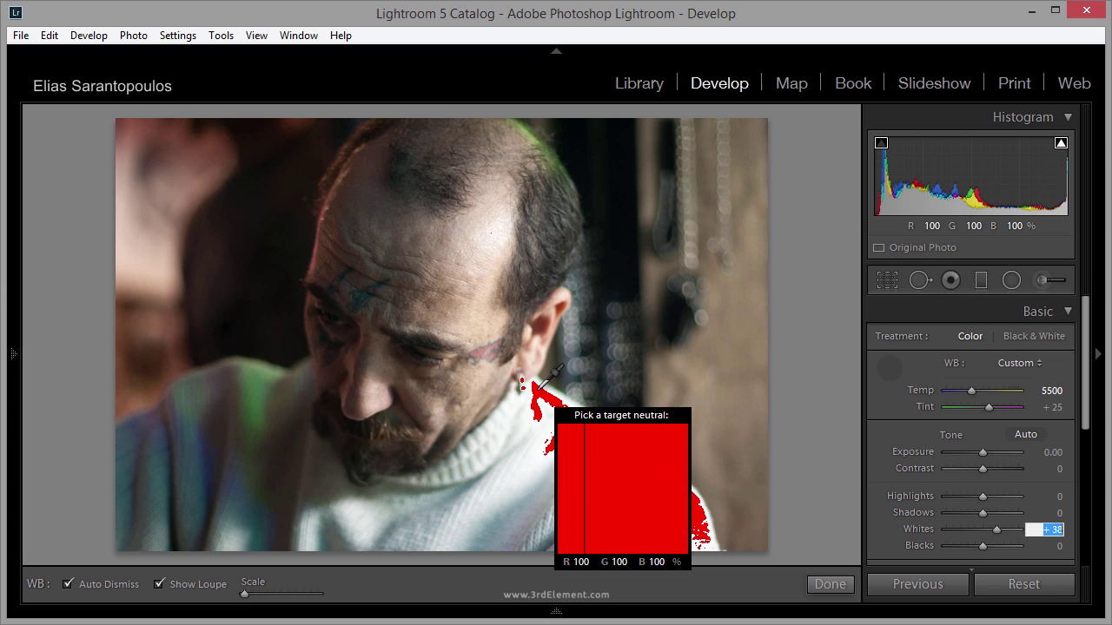
key(Down)
key(Down)
key(Down)
key(Down)
key(Down)
key(Down)
key(Down)
key(Down)
key(Down)
key(Down)
key(Down)
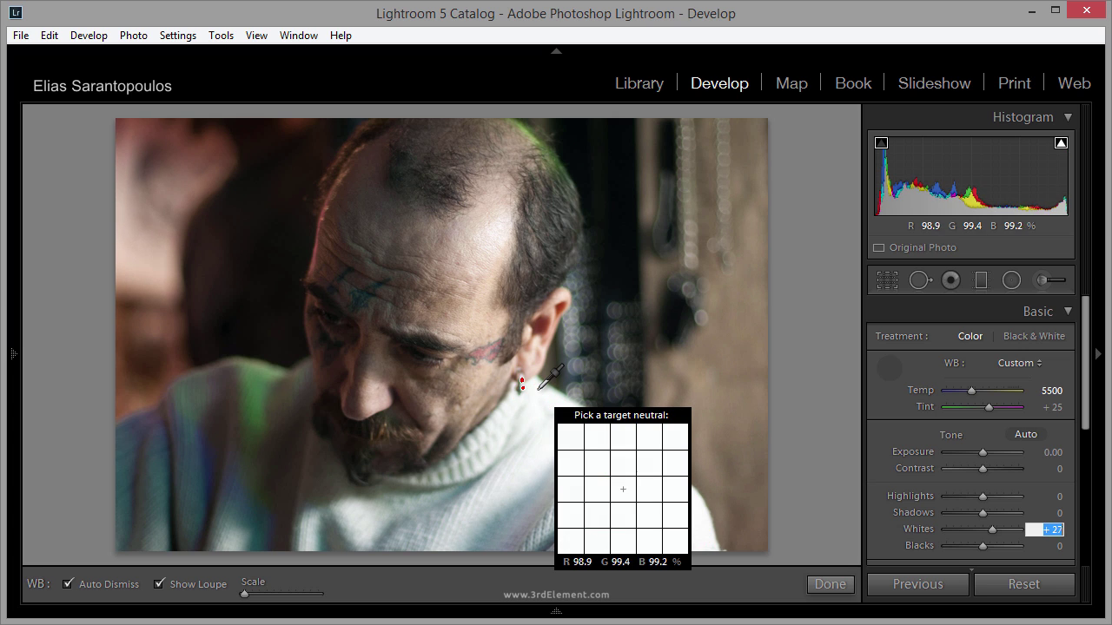
key(Down)
key(Down)
key(Down)
key(Down)
key(Down)
key(Down)
key(Down)
key(Down)
key(Down)
key(Down)
key(Down)
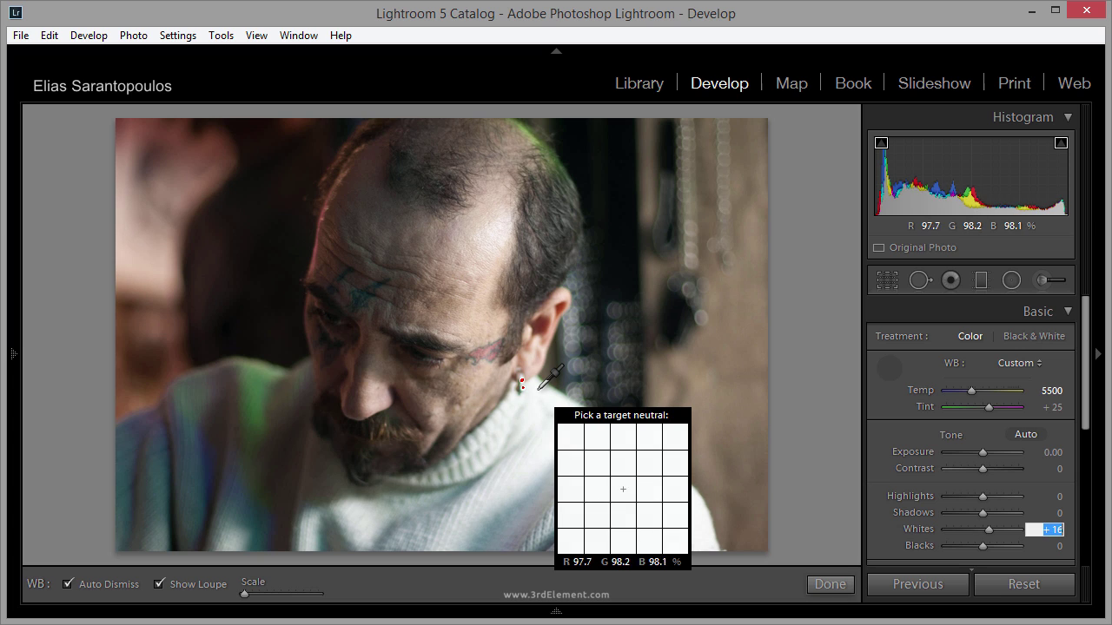
key(Down)
key(Down)
key(Down)
key(Down)
key(Down)
key(Down)
key(Down)
key(Down)
key(Down)
key(Down)
key(Down)
key(Down)
key(Down)
key(Down)
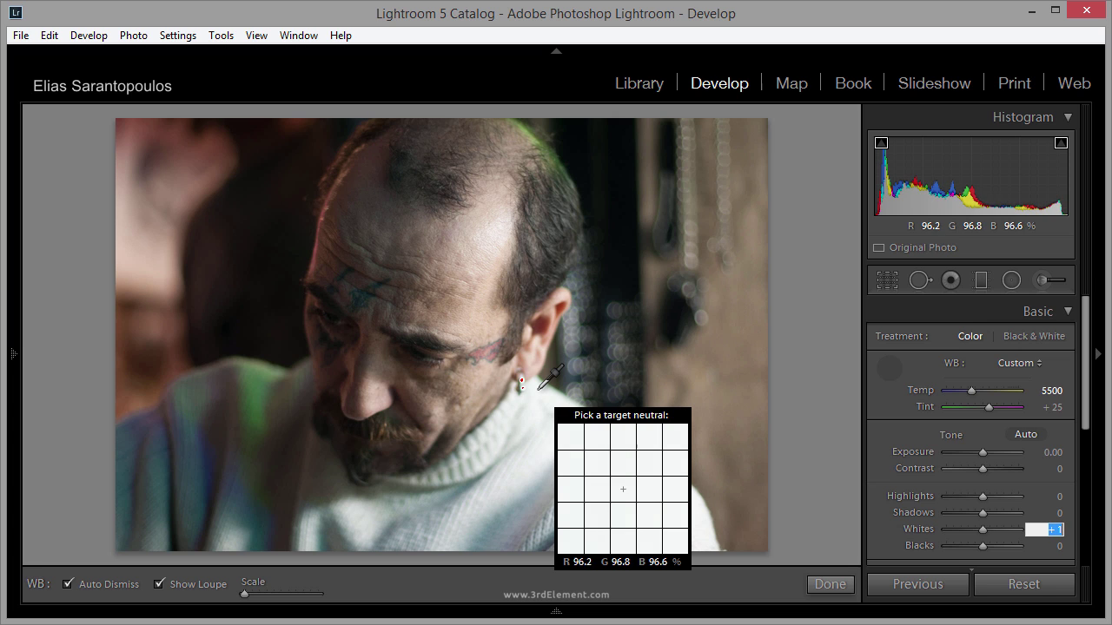
key(Down)
key(Down)
key(Down)
key(Down)
key(Down)
key(Down)
key(Down)
key(Down)
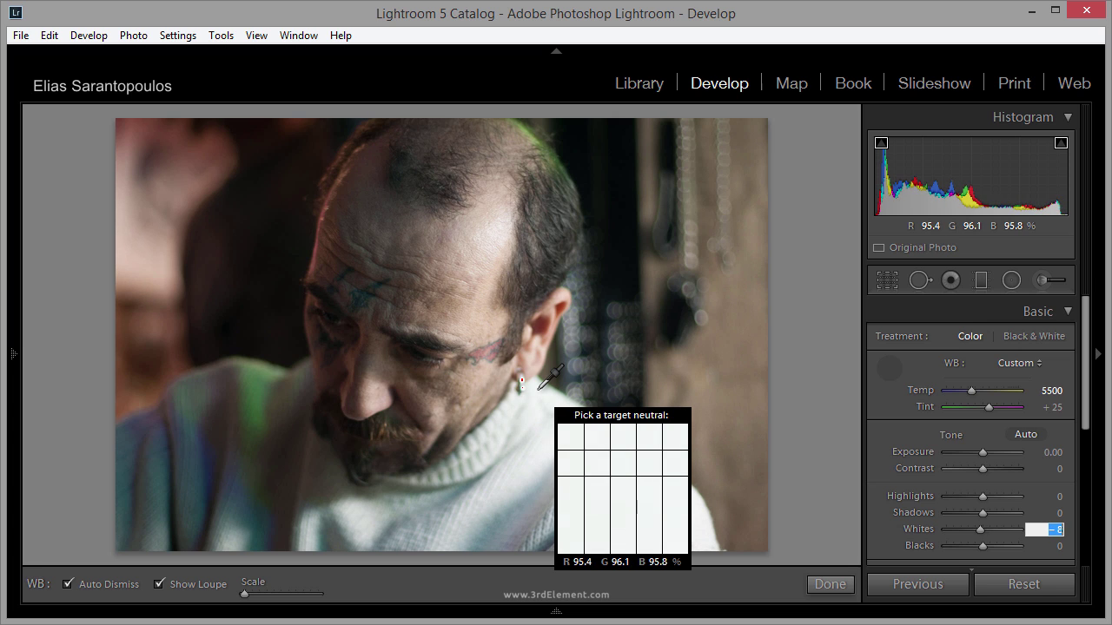
key(Down)
key(Down)
key(Down)
key(Down)
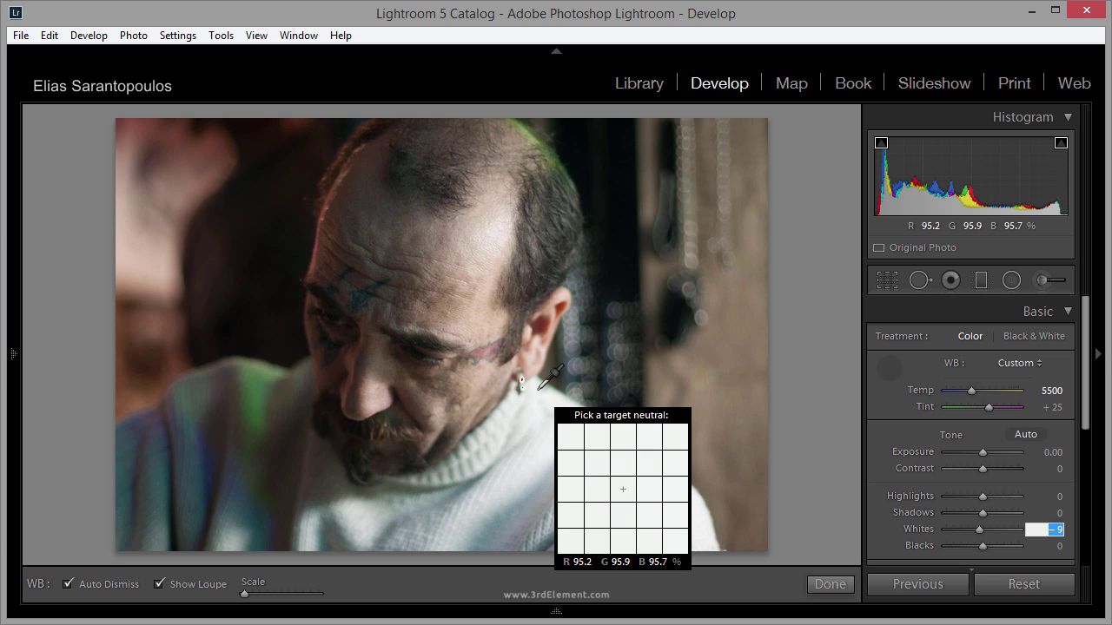
key(Return)
key(Escape)
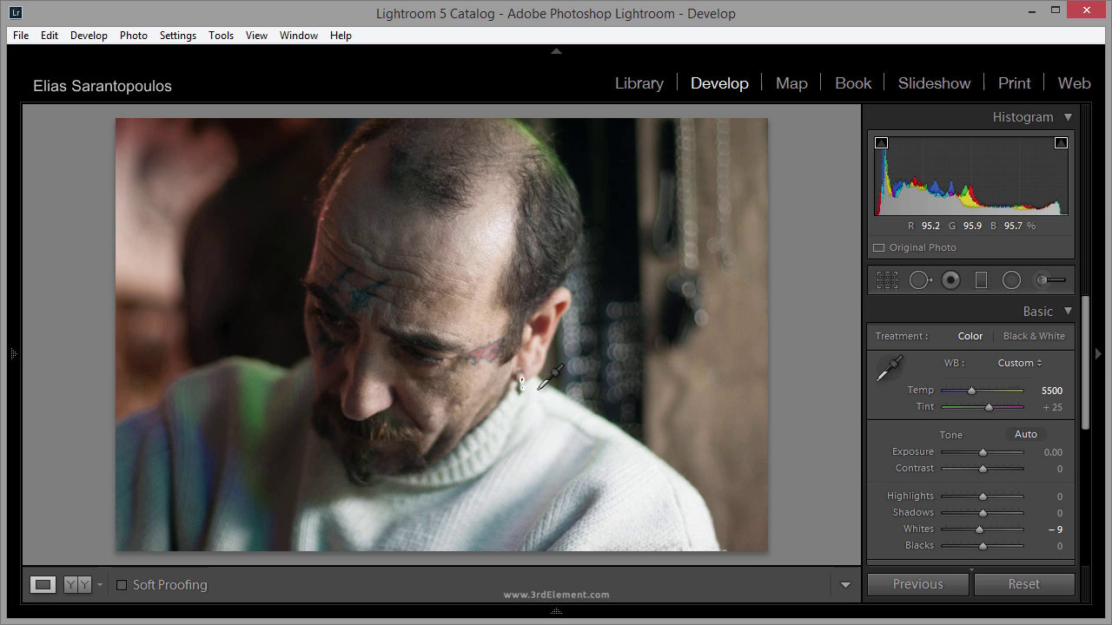
Alt-drag the Blacks slider to −26 while previewing shadow clipping.
click(538, 389)
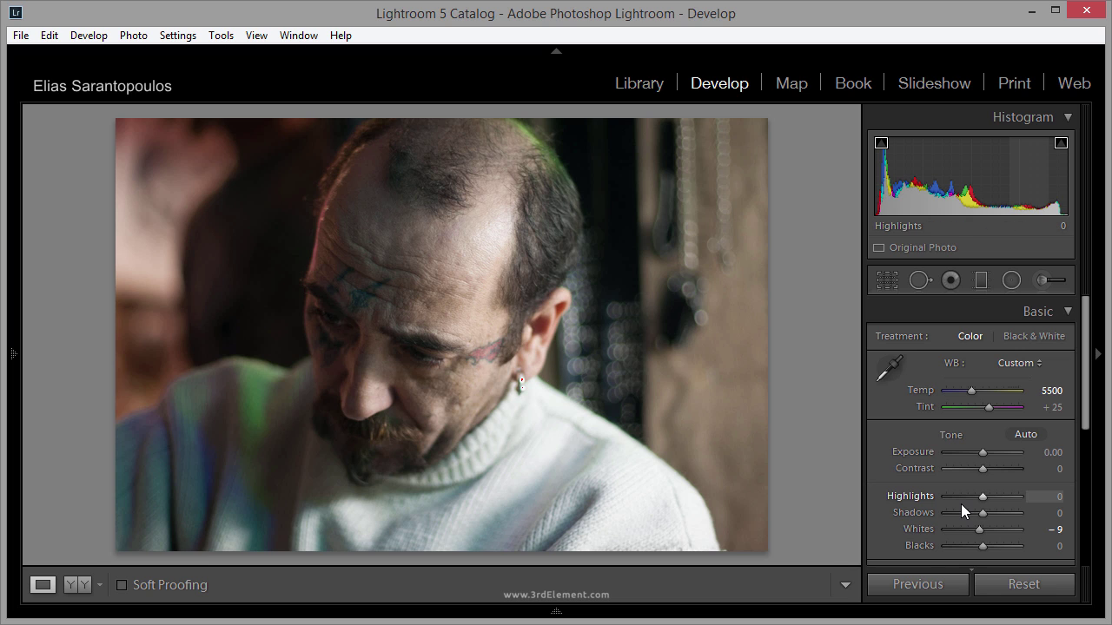
key(alt)
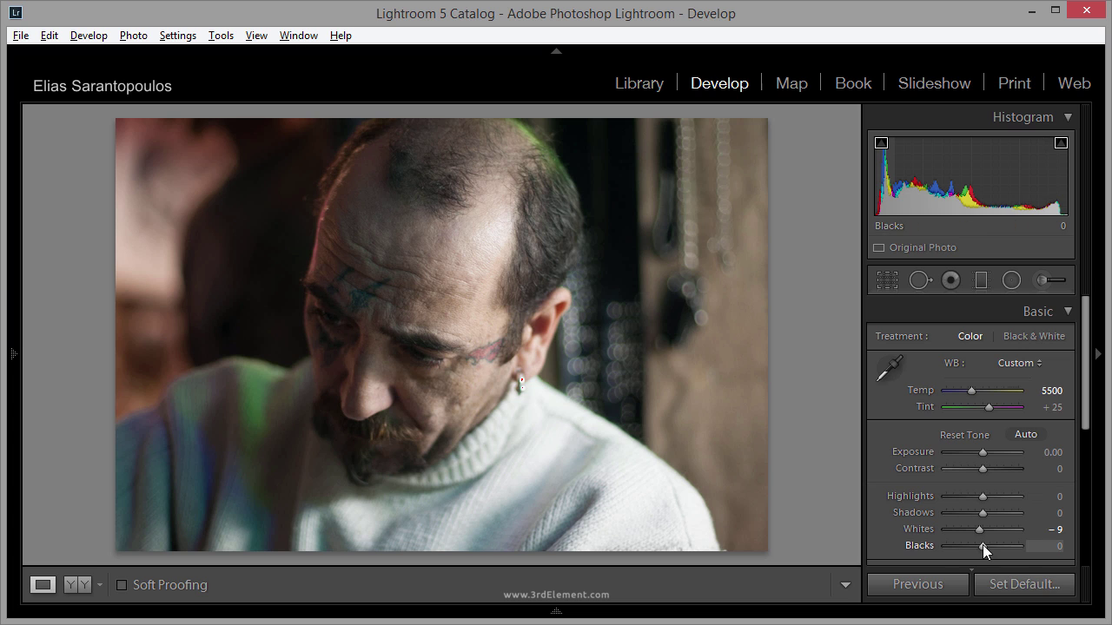
drag(983, 546, 972, 547)
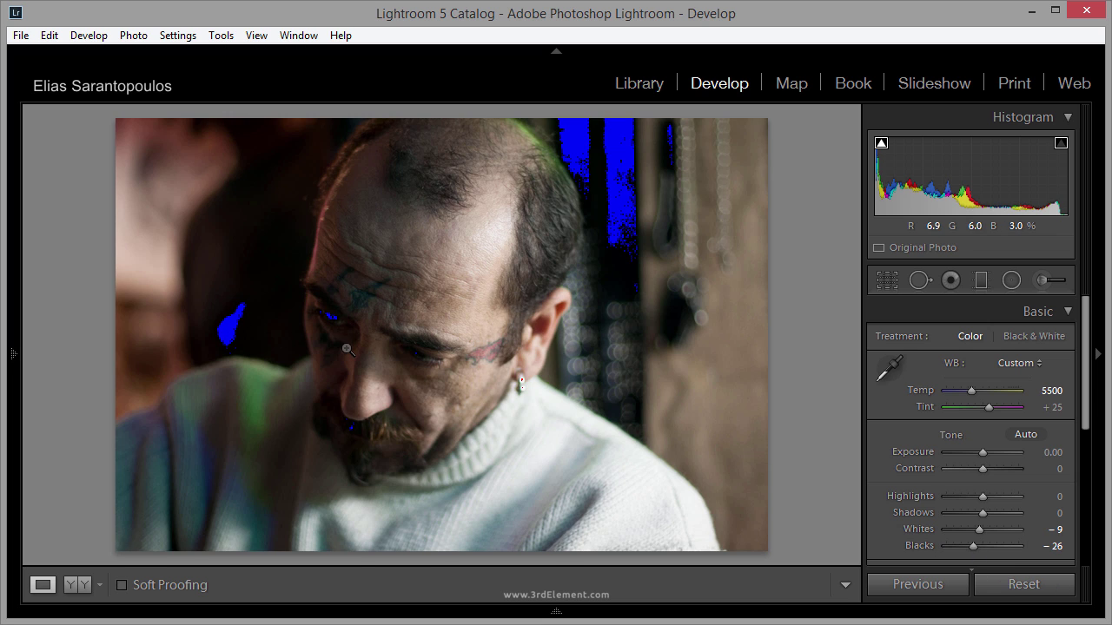
Set Blacks to +22 with arrow keys to clear shadow clipping, then dismiss the eyedropper.
click(895, 369)
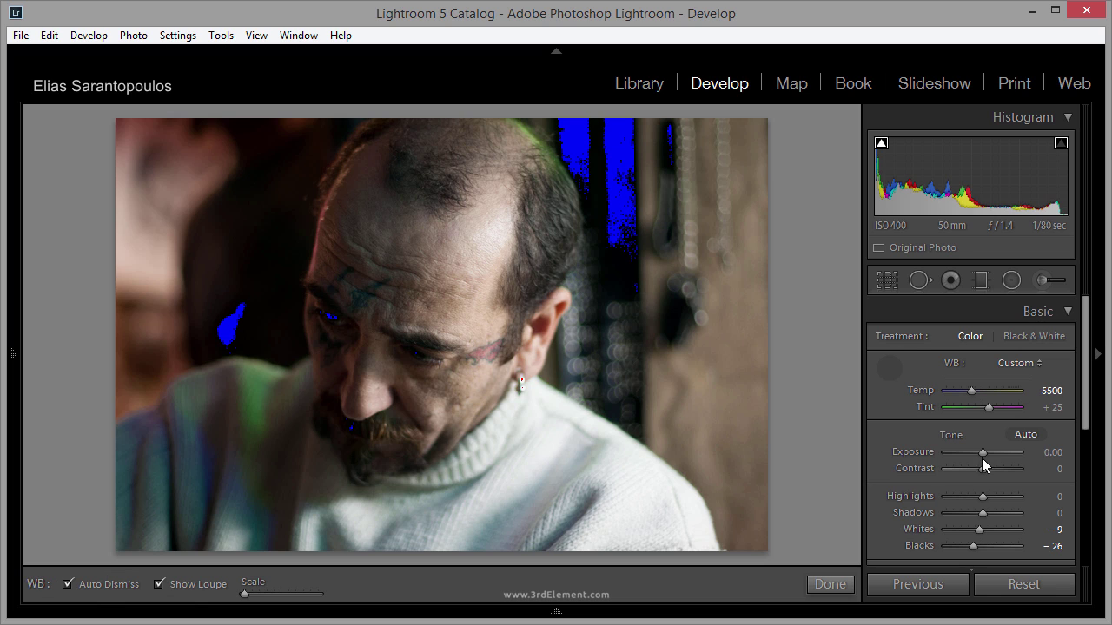
click(1052, 547)
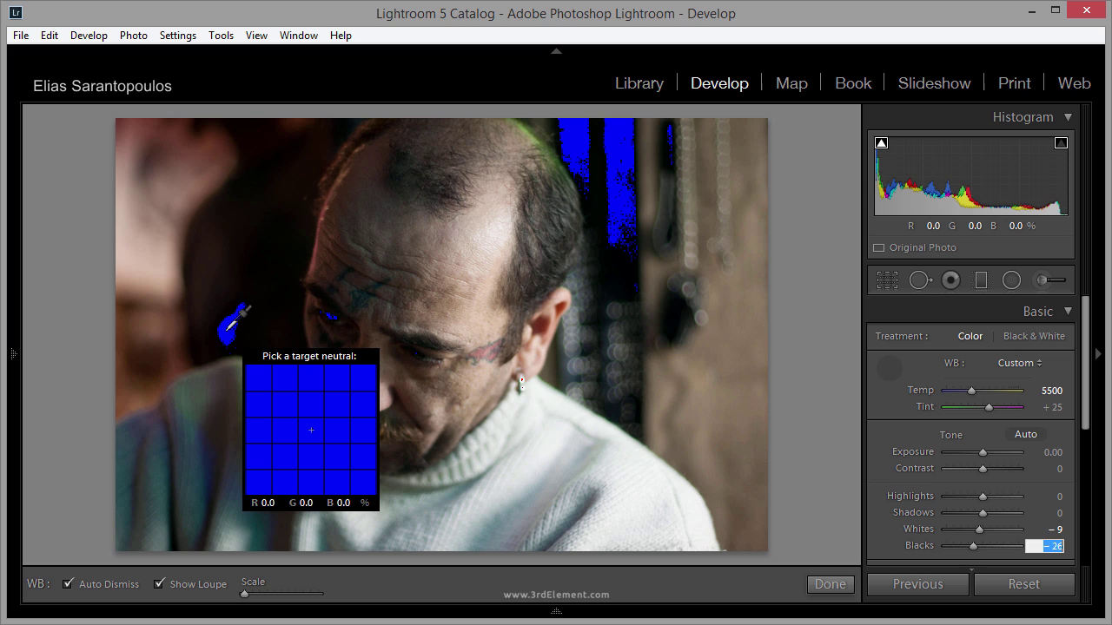
key(Up)
key(Up)
key(Up)
key(Up)
key(Up)
key(Up)
key(Up)
key(Up)
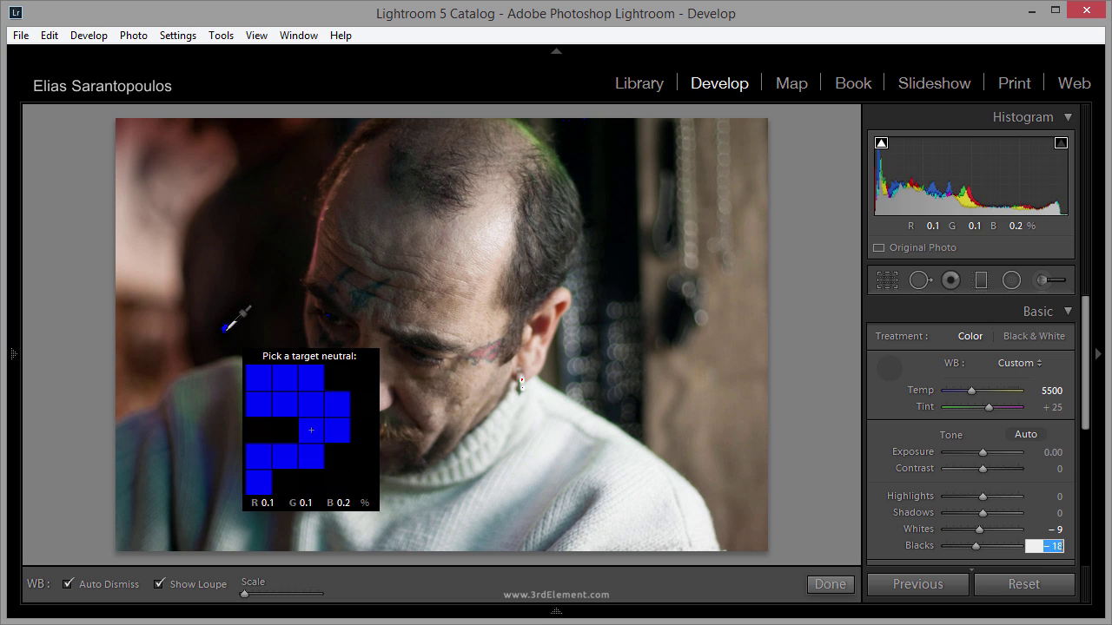
key(Up)
key(Up)
key(Up)
key(Up)
key(Up)
key(Up)
key(Up)
key(Up)
key(Up)
key(Up)
key(Up)
key(Up)
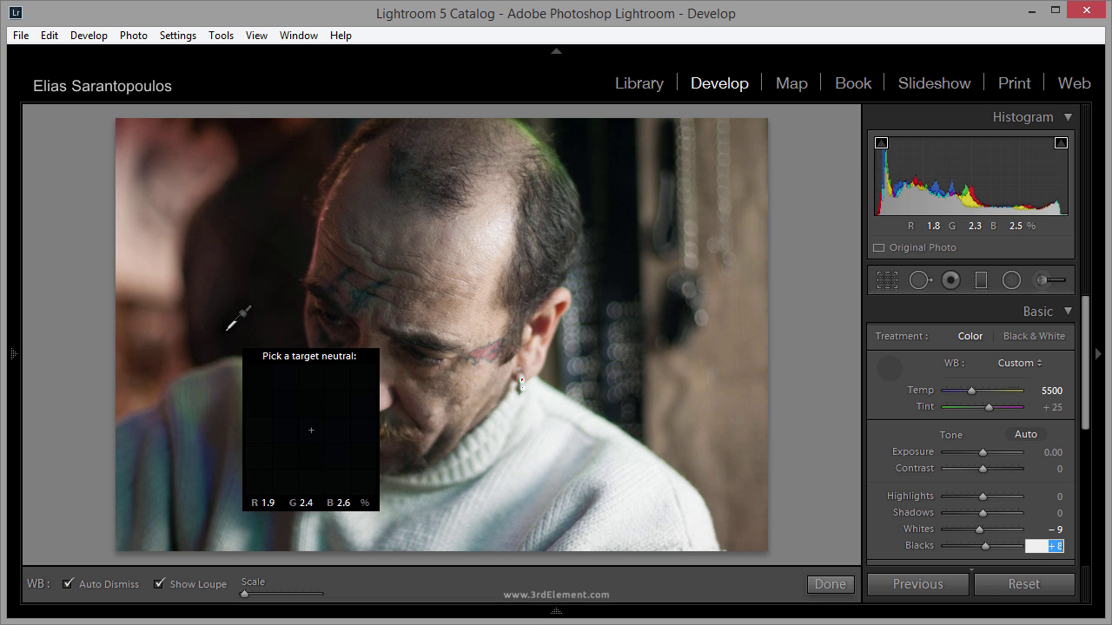
key(Up)
key(Up)
key(Up)
key(Up)
key(Up)
key(Up)
key(Up)
key(Up)
key(Up)
key(Up)
key(Up)
key(Up)
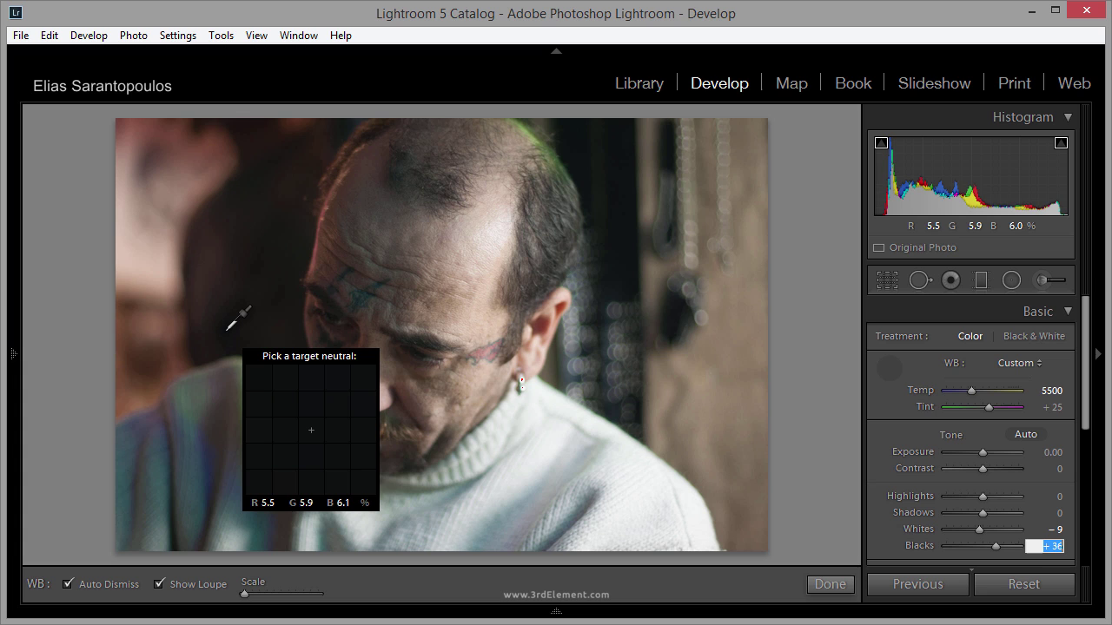
key(Up)
key(Up)
key(Down)
key(Down)
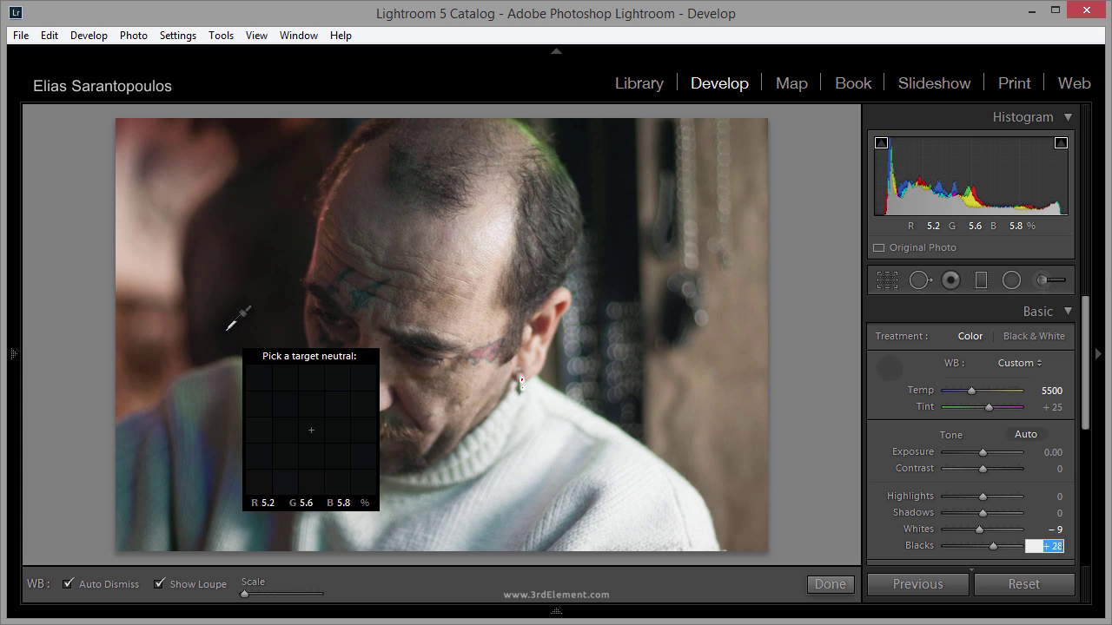
key(Down)
key(Down)
key(Down)
key(Down)
key(Down)
key(Down)
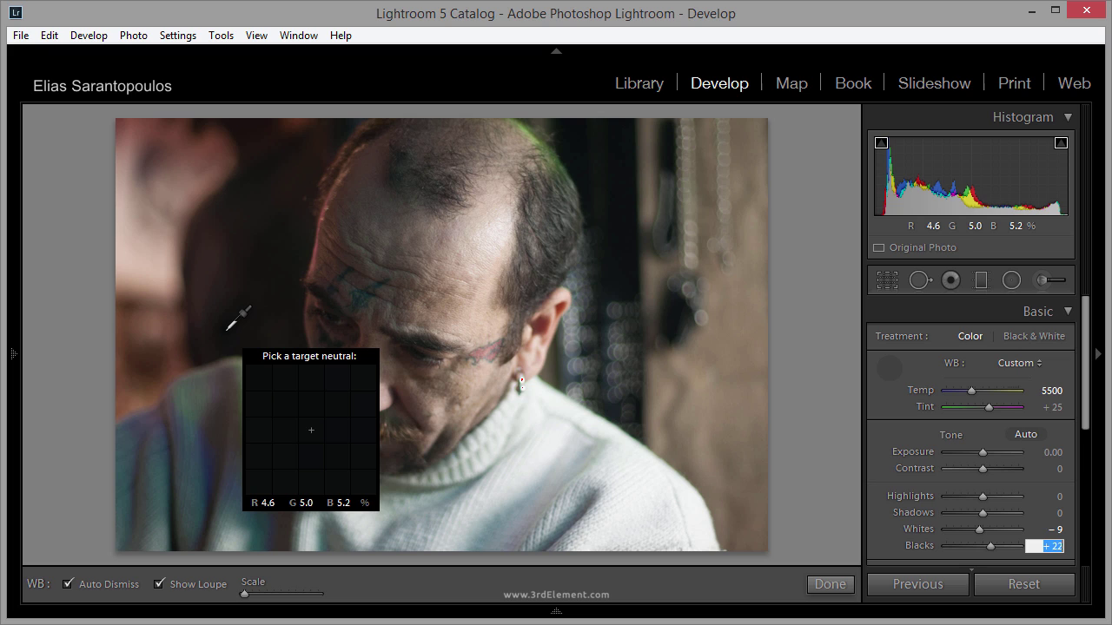
key(Escape)
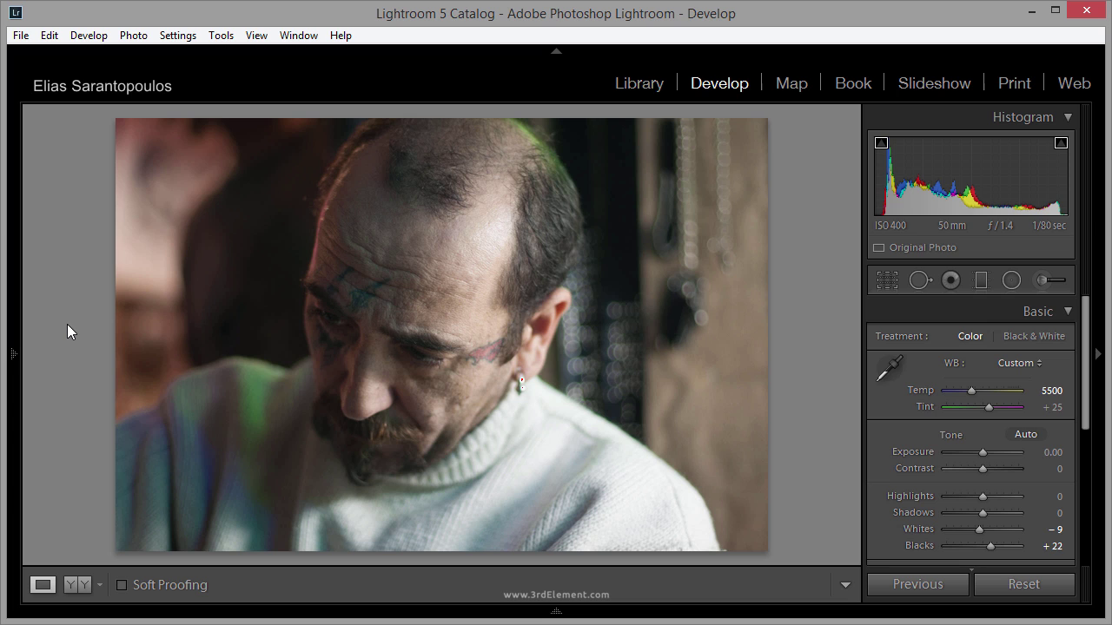
Create a virtual copy of the portrait from its filmstrip thumbnail.
click(556, 612)
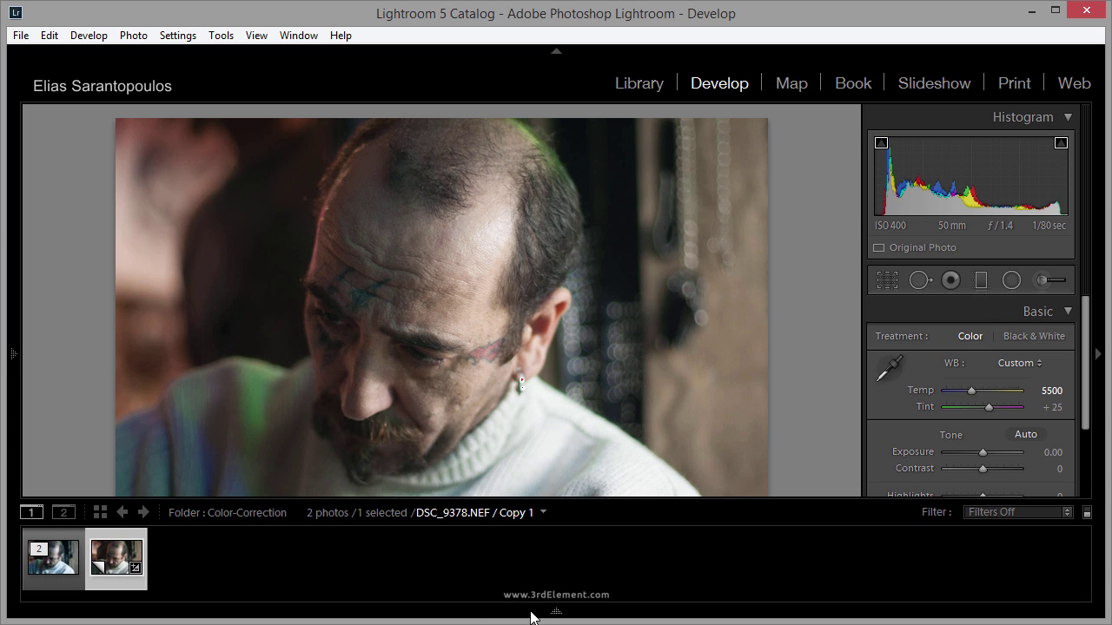
right_click(113, 557)
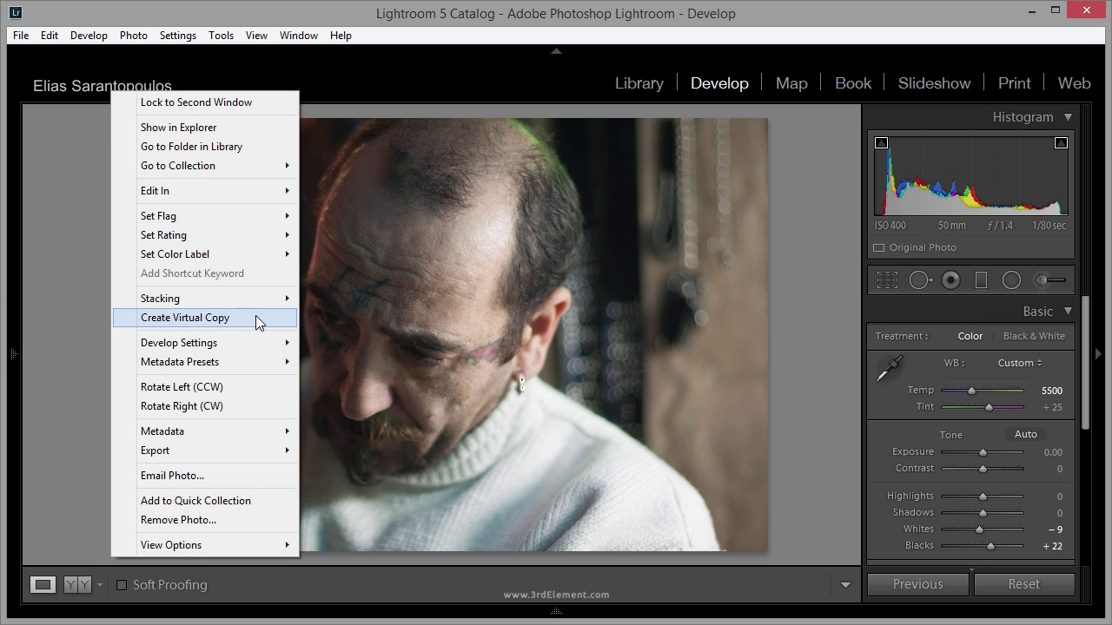
click(256, 318)
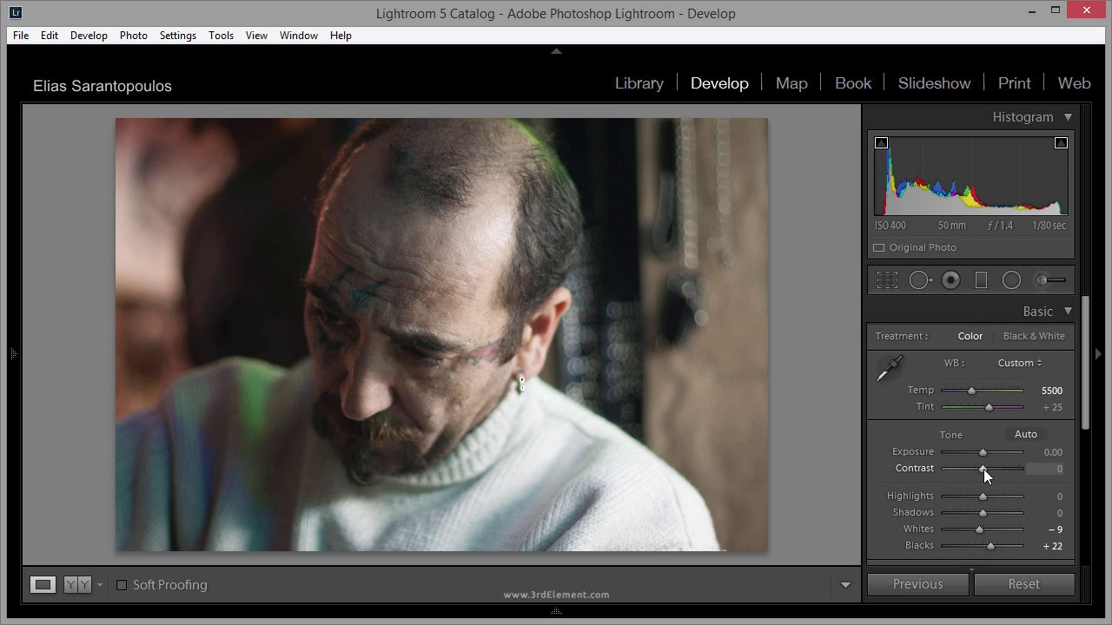
Set the copy's Contrast to +45 and Highlights to −79, then view Before/After side by side.
drag(983, 469, 997, 469)
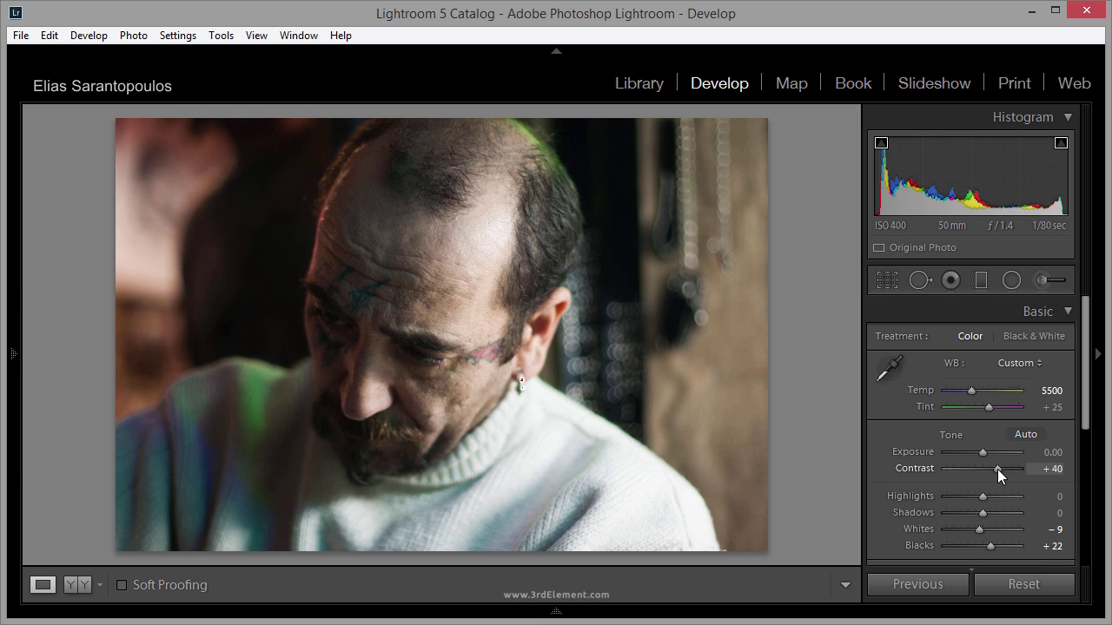
mouse_move(997, 469)
mouse_down()
mouse_move(984, 471)
mouse_move(1000, 469)
mouse_up()
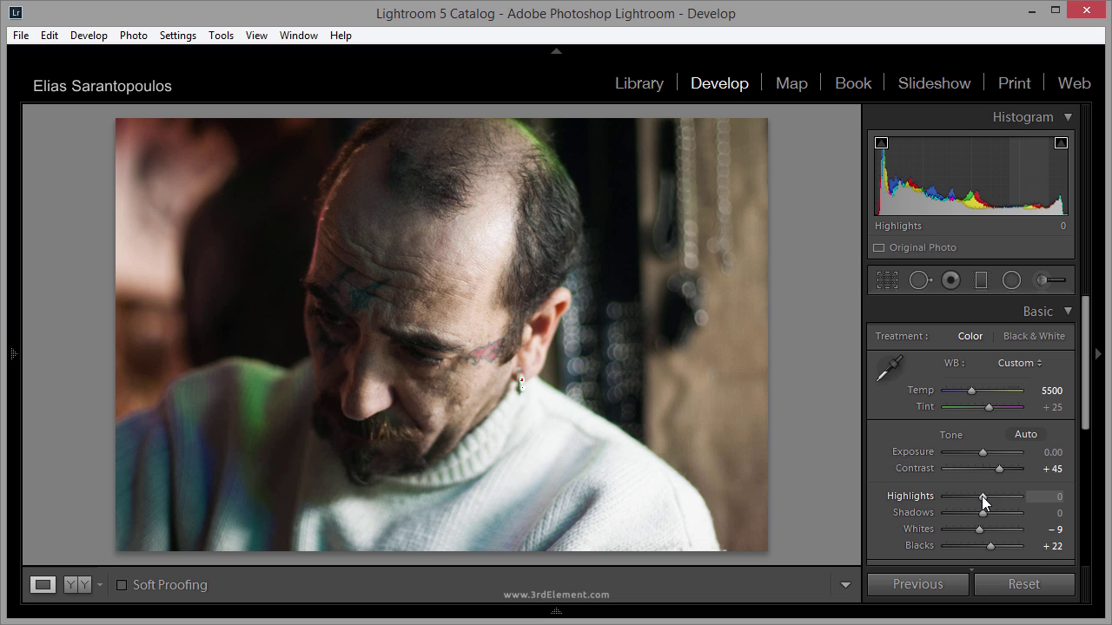
drag(982, 496, 954, 500)
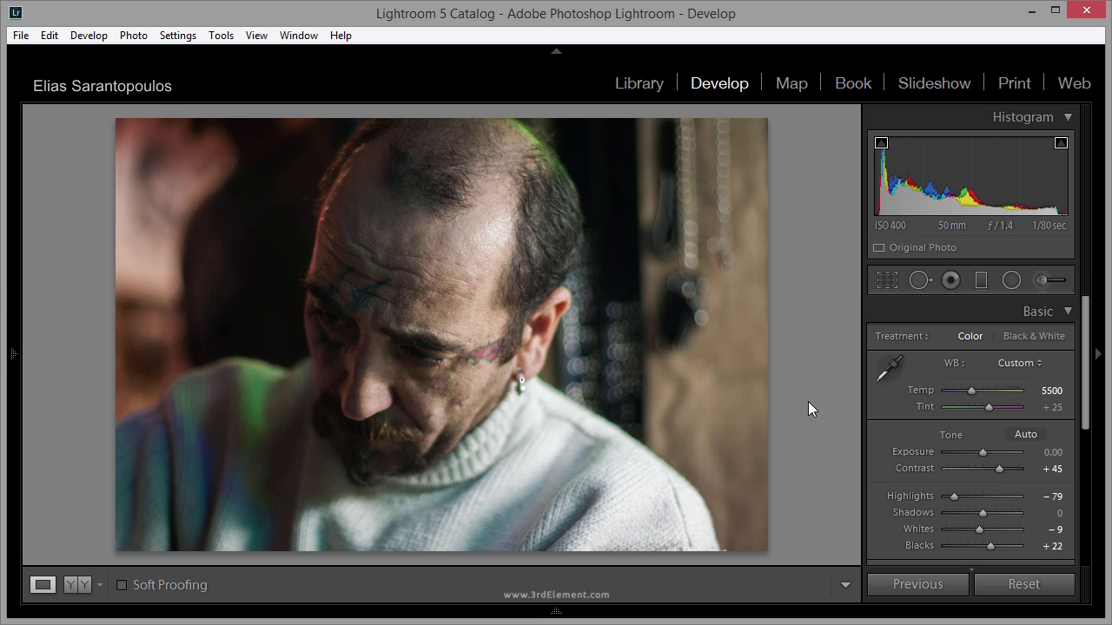
key(y)
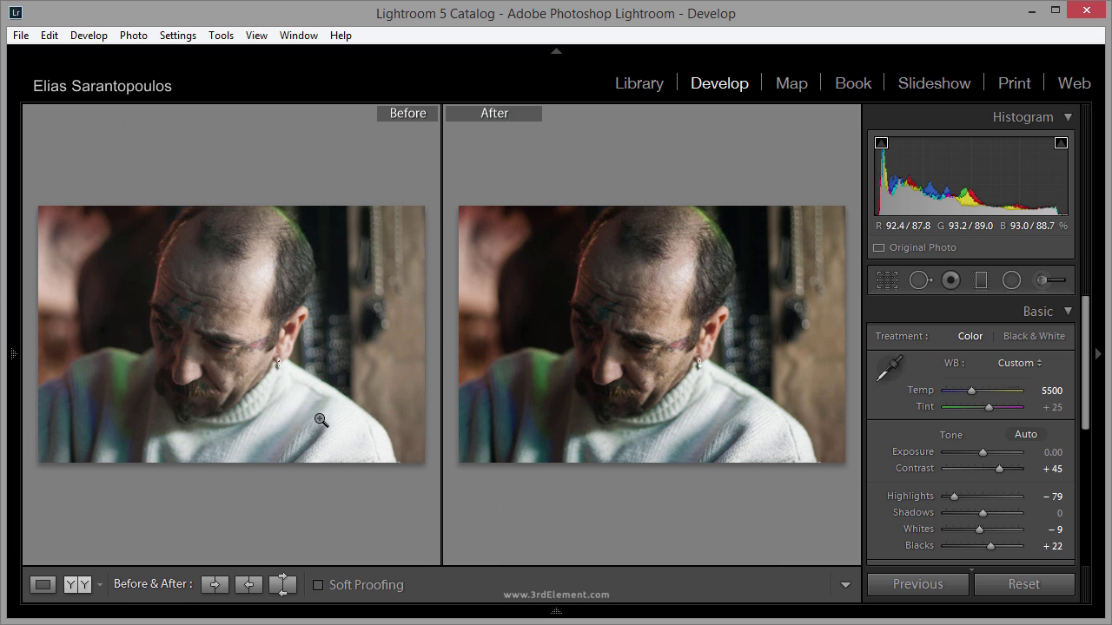